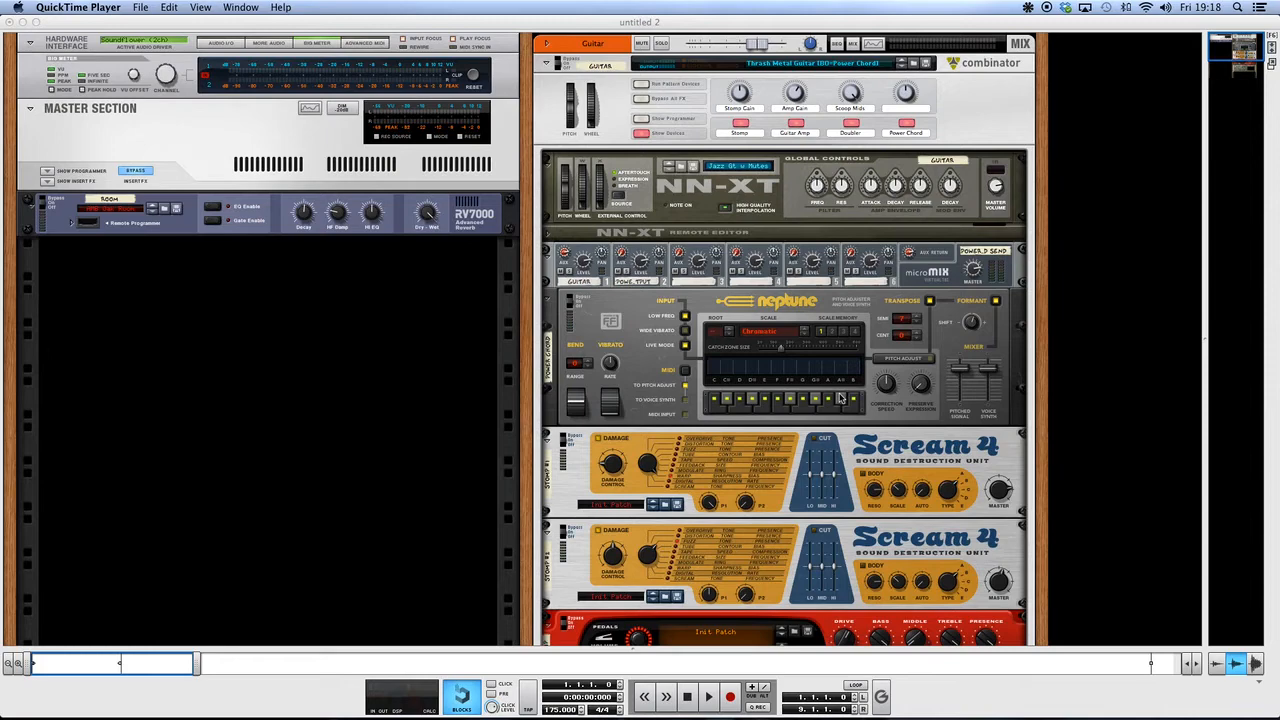
scroll(838, 402, down, 2)
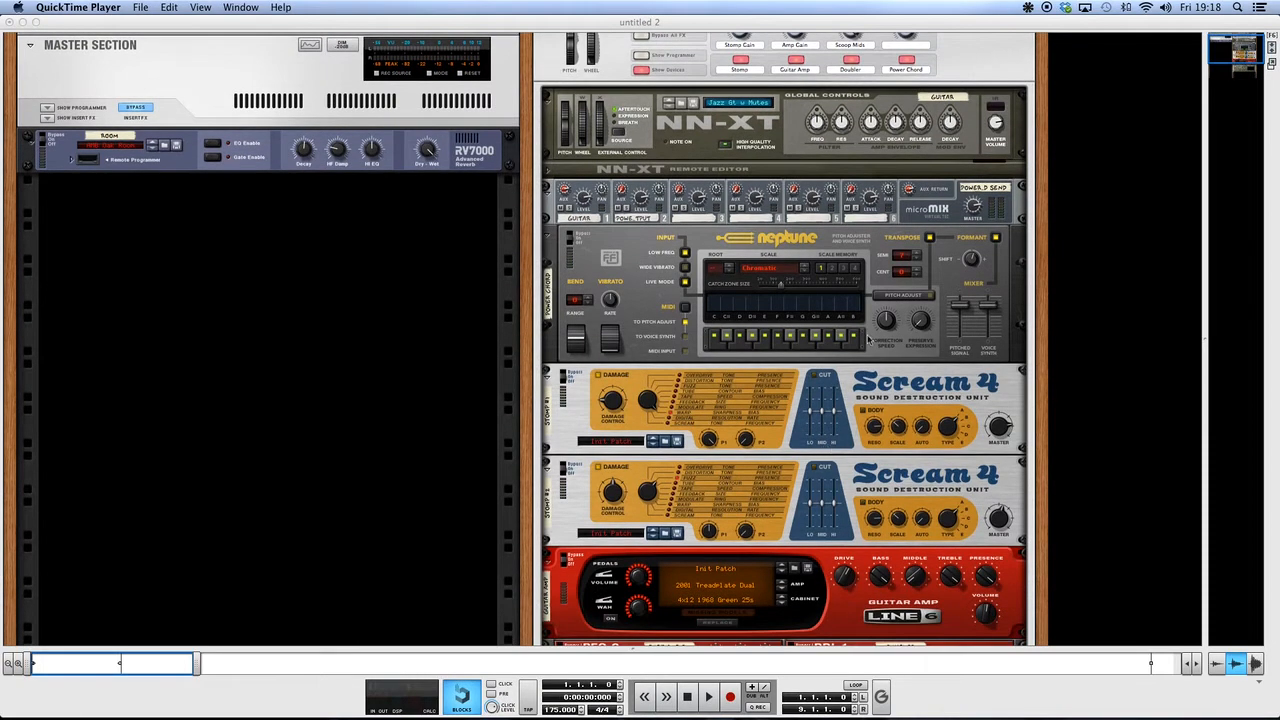
scroll(796, 259, up, 2)
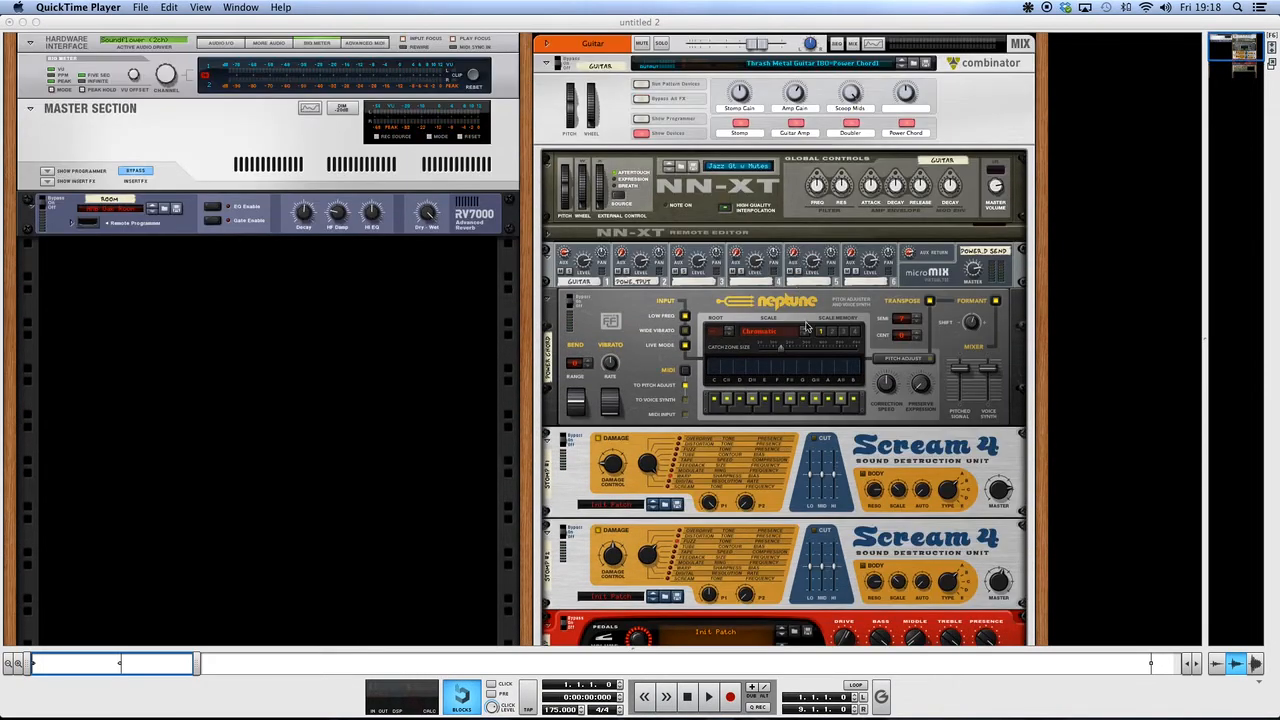
scroll(798, 329, down, 5)
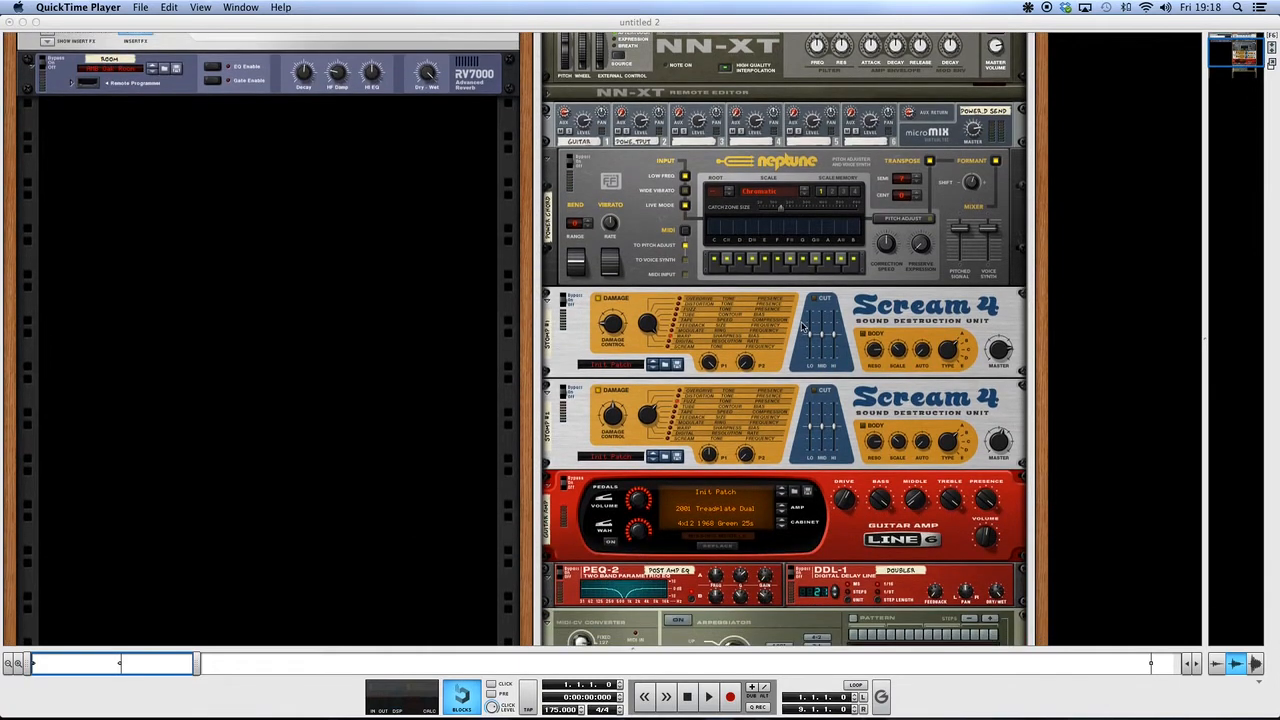
scroll(797, 316, down, 2)
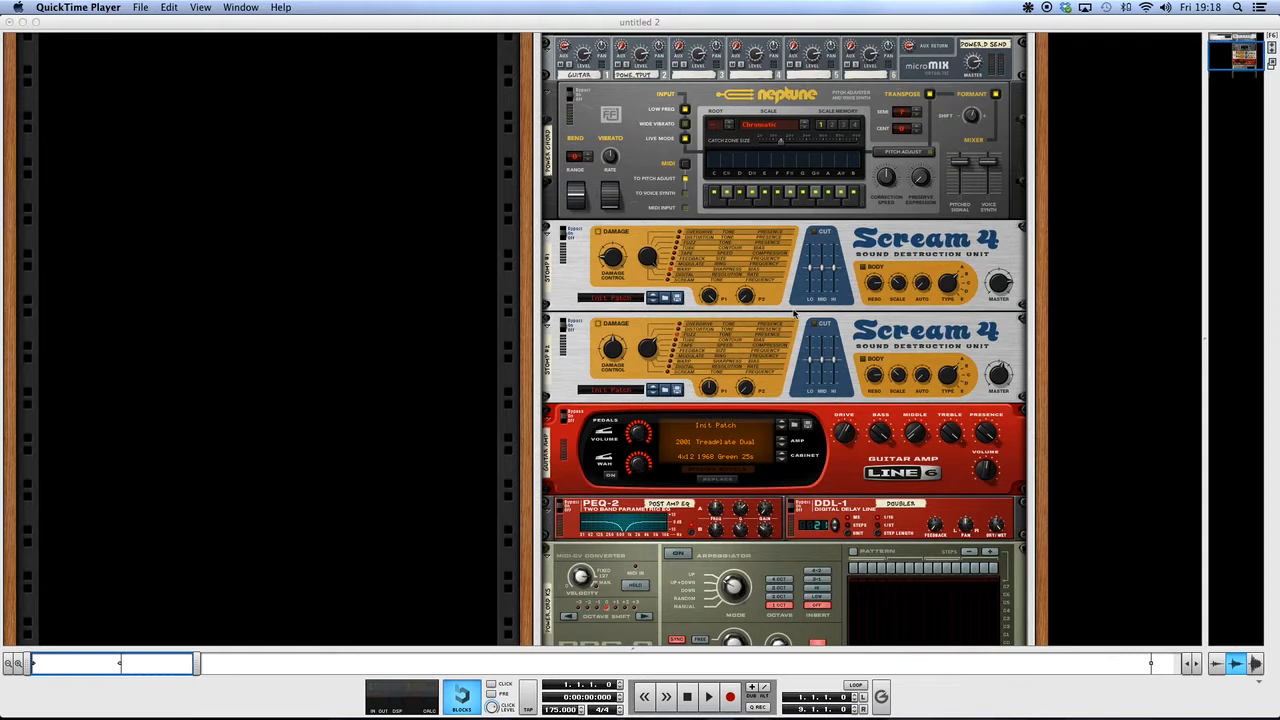
Step: Create an eight-bar note clip starting at bar 1 on the Guitar track in the sequencer and open it for editing
click(449, 344)
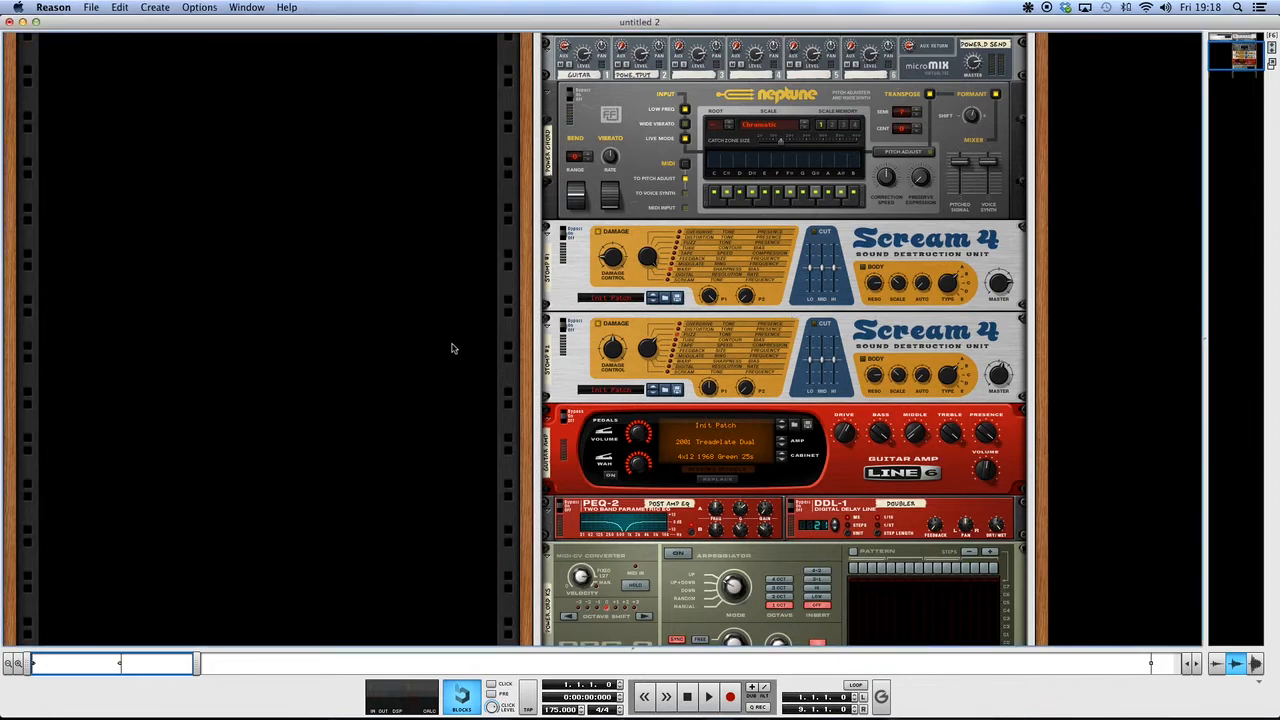
key(F7)
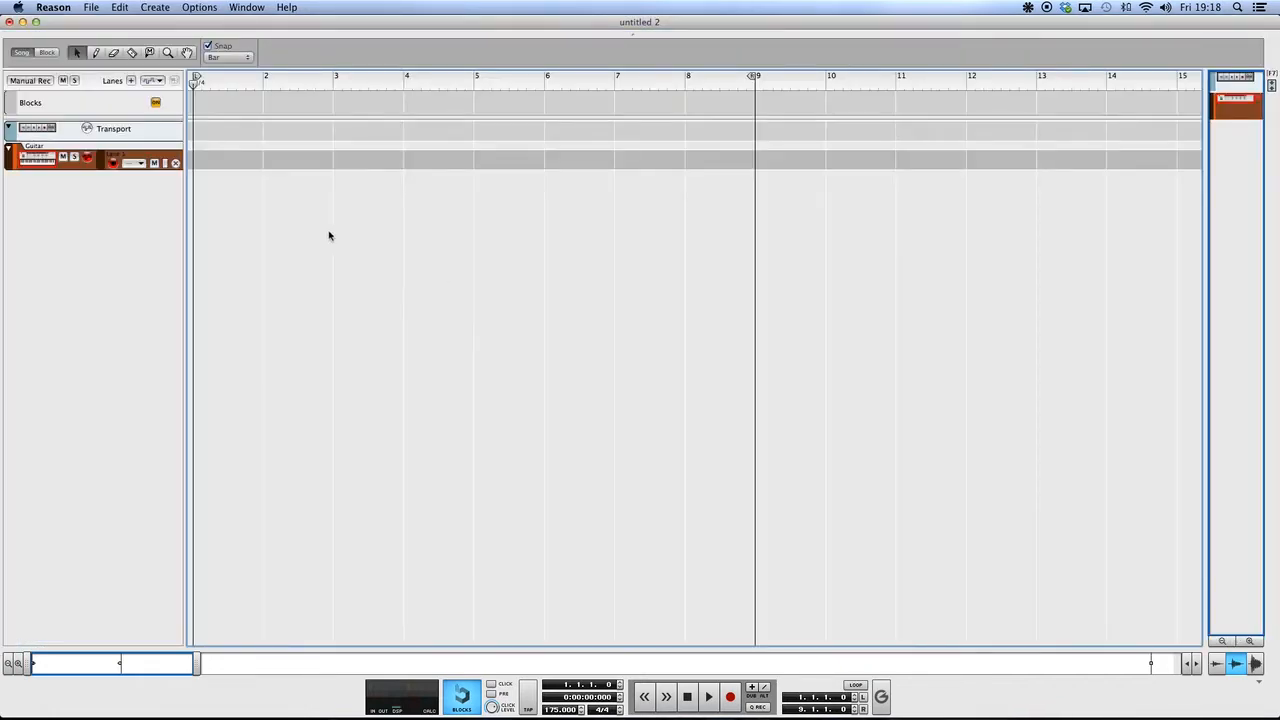
drag(257, 163, 757, 162)
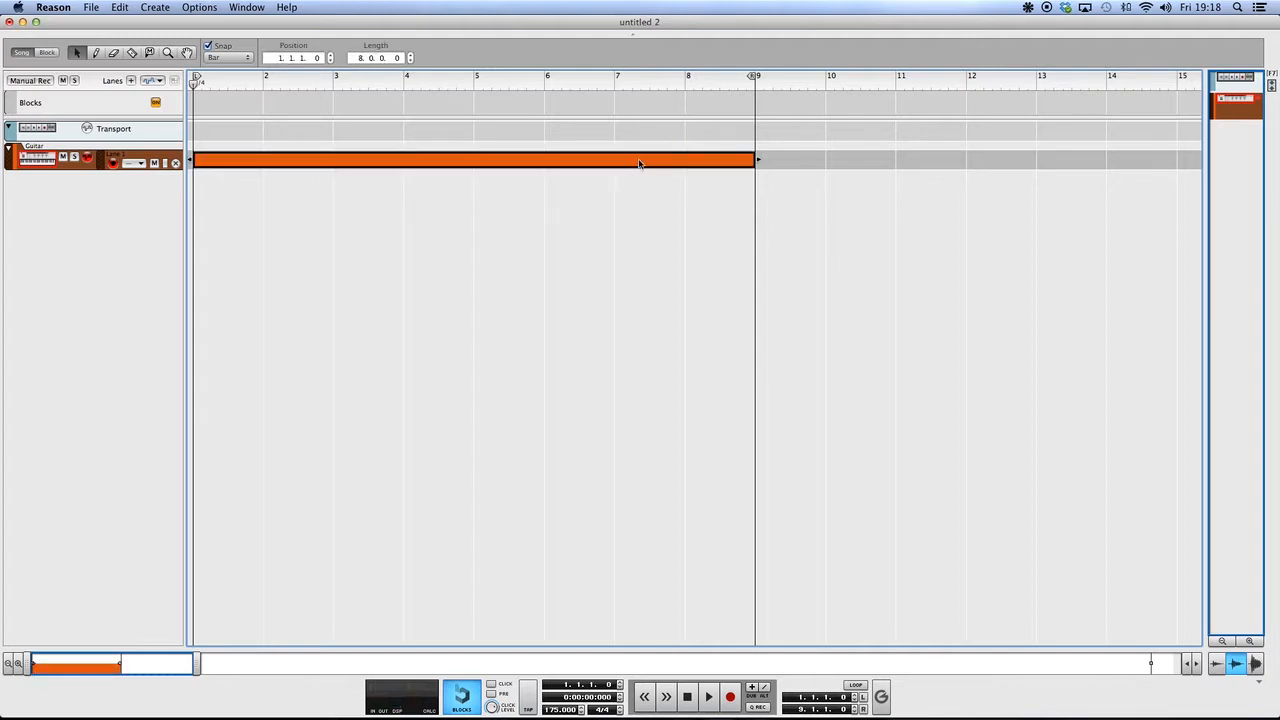
double_click(640, 163)
Step: Set the snap value to 1/8 and enter three consecutive eighth notes on F1 from the start of the clip
scroll(454, 266, up, 2)
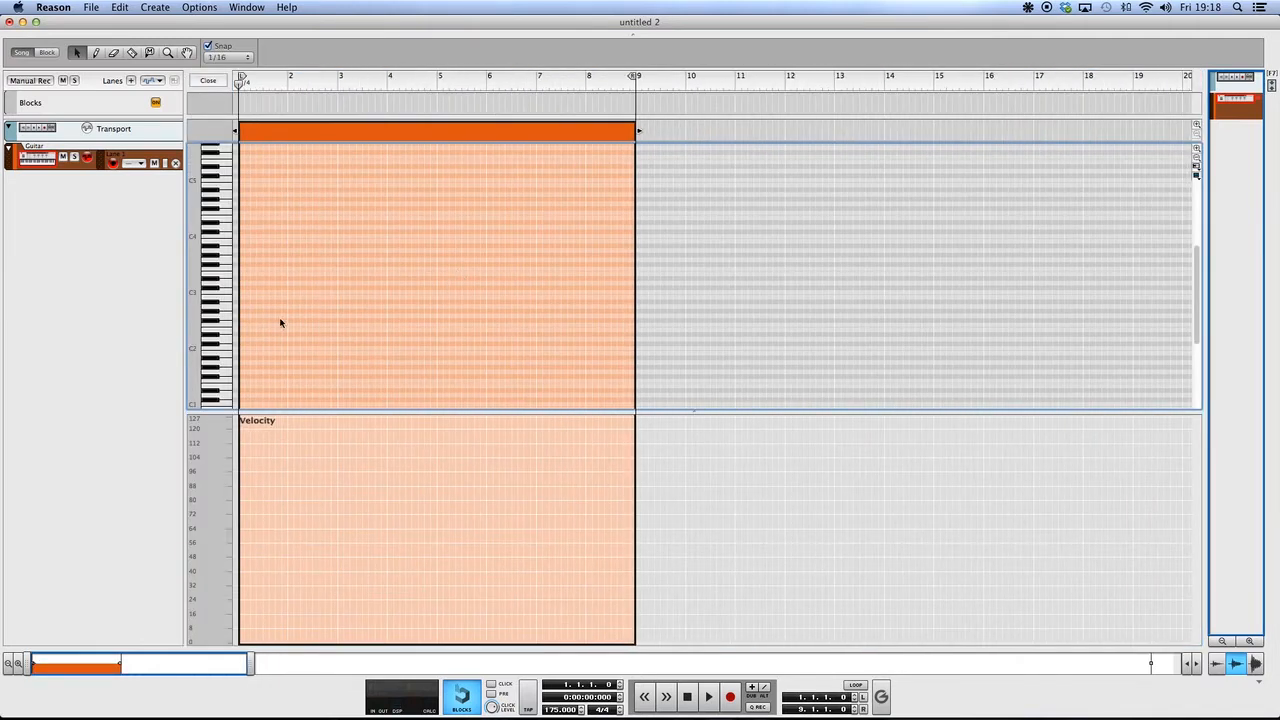
scroll(222, 330, down, 3)
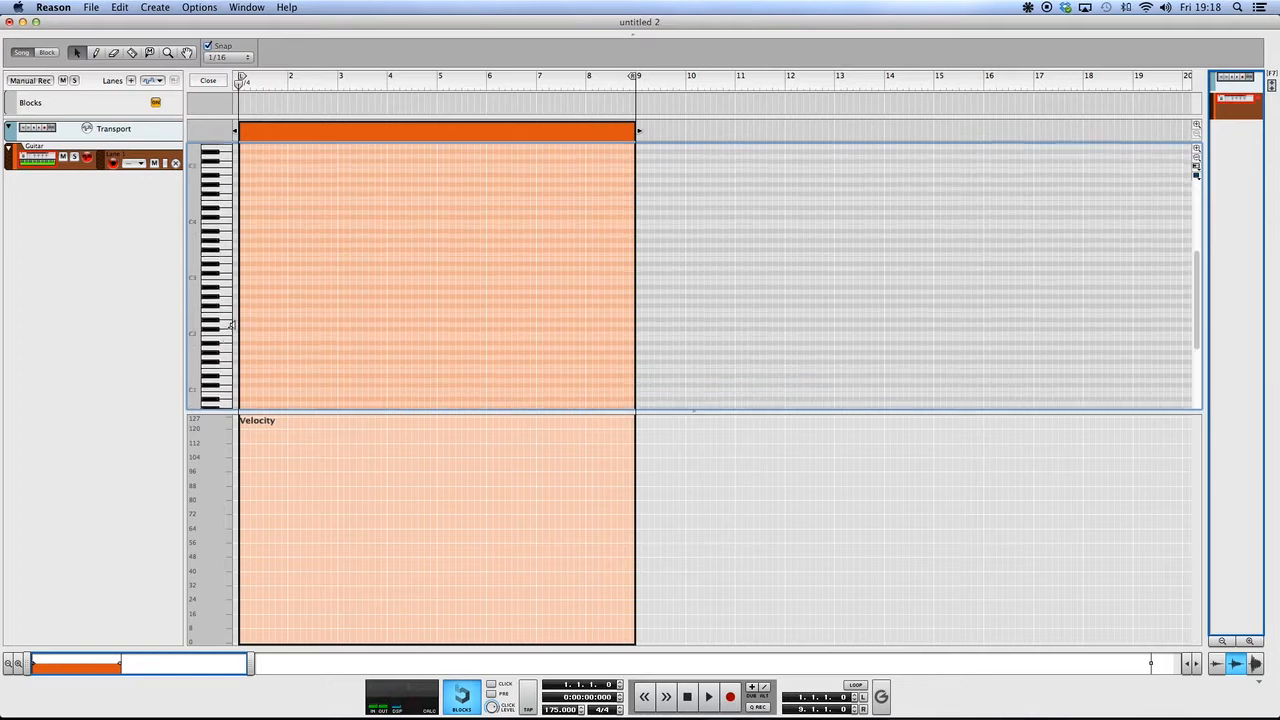
scroll(222, 330, down, 1)
click(223, 324)
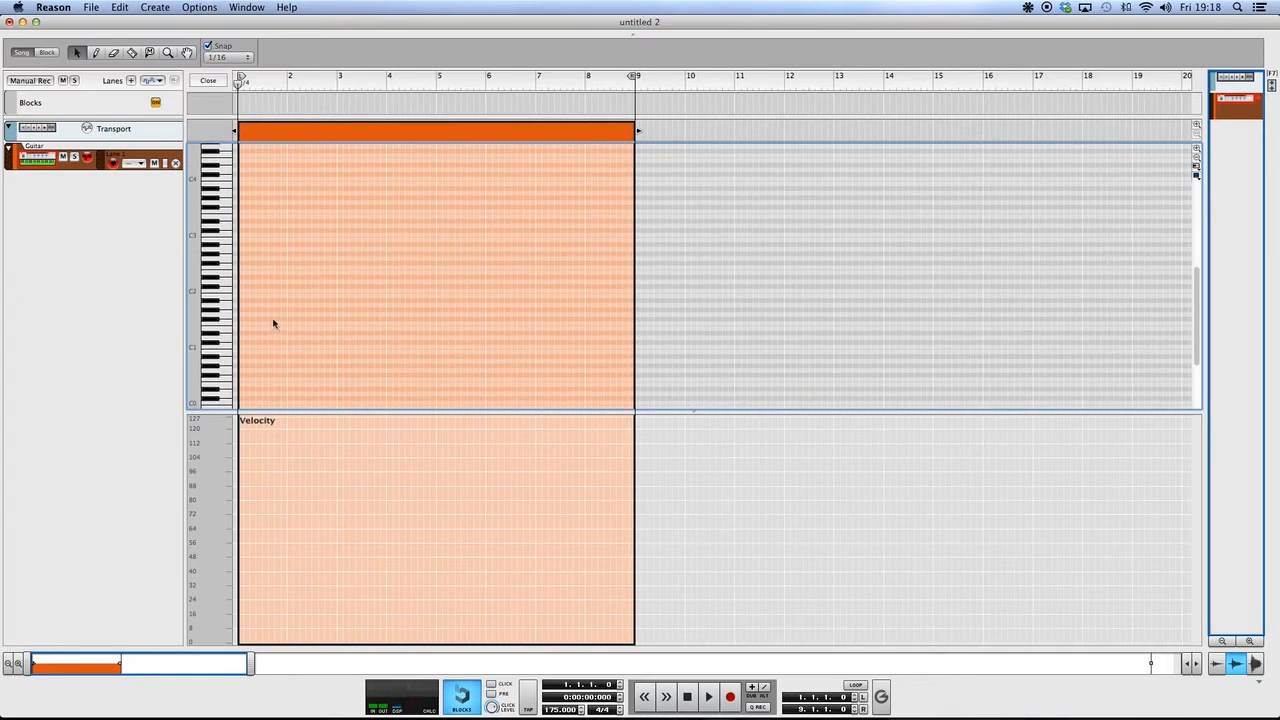
scroll(275, 315, up, 1)
scroll(275, 315, up, 3)
scroll(283, 314, up, 1)
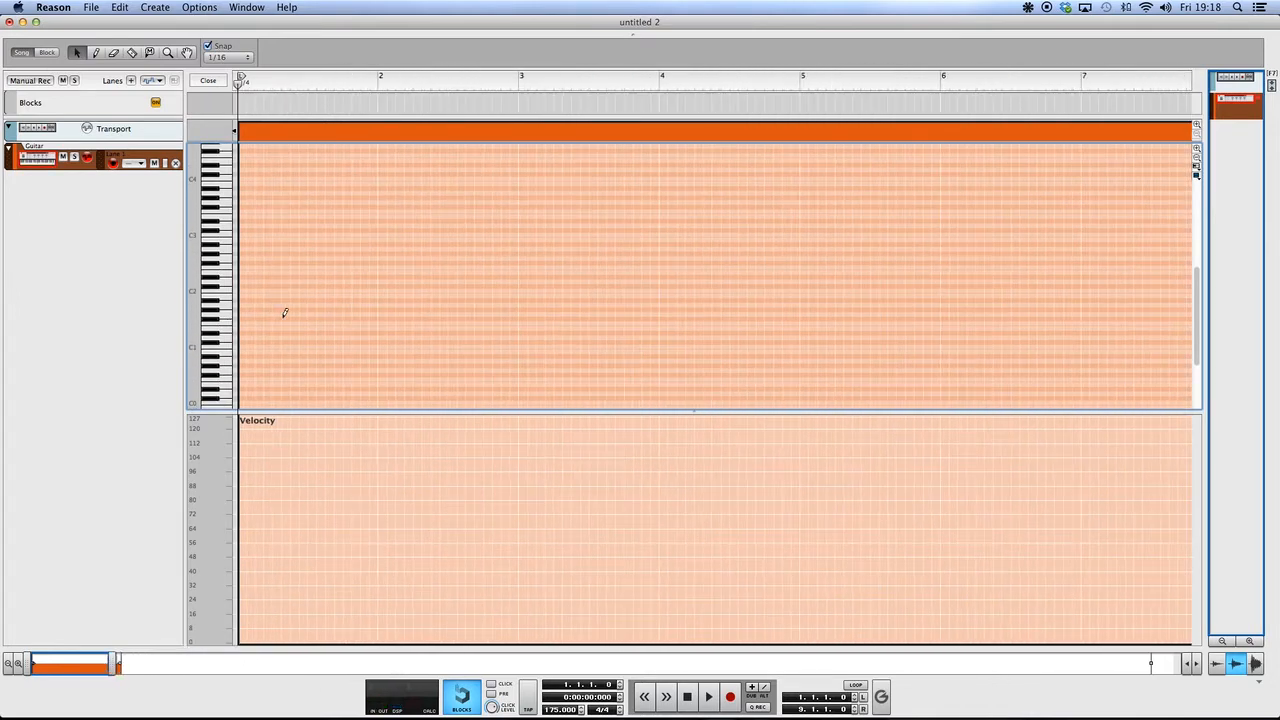
click(240, 56)
click(223, 40)
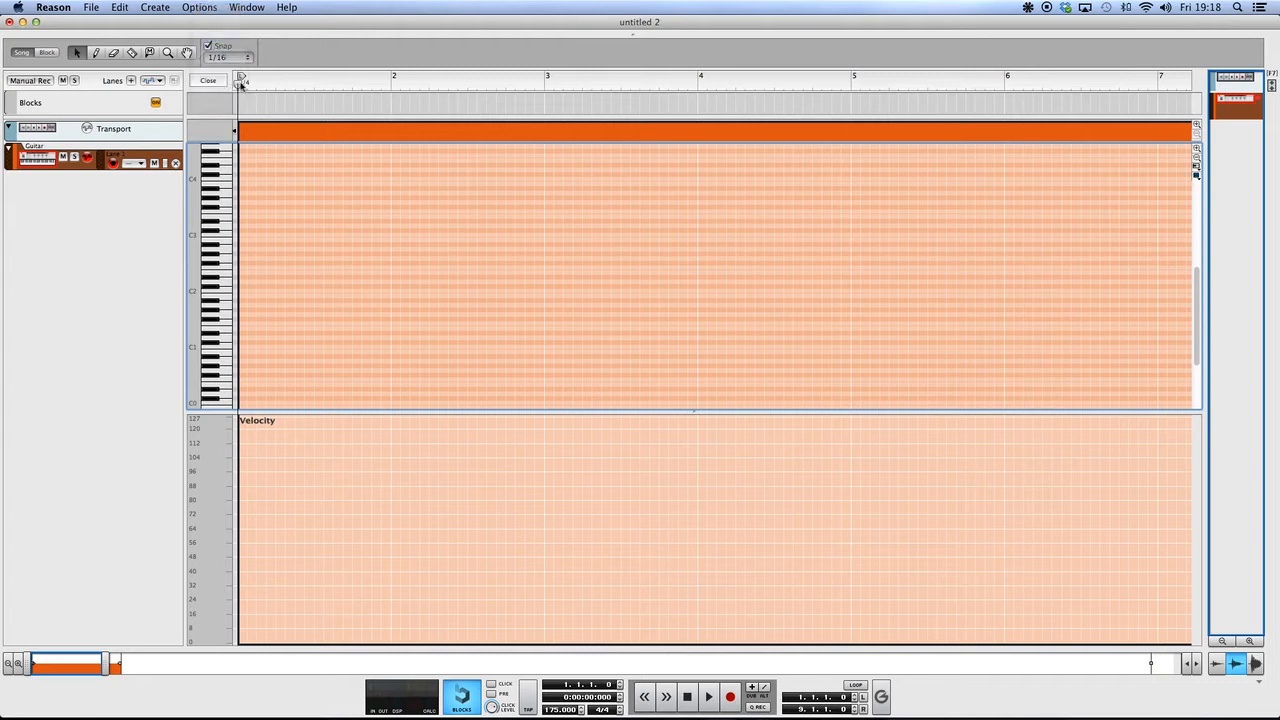
drag(250, 321, 294, 322)
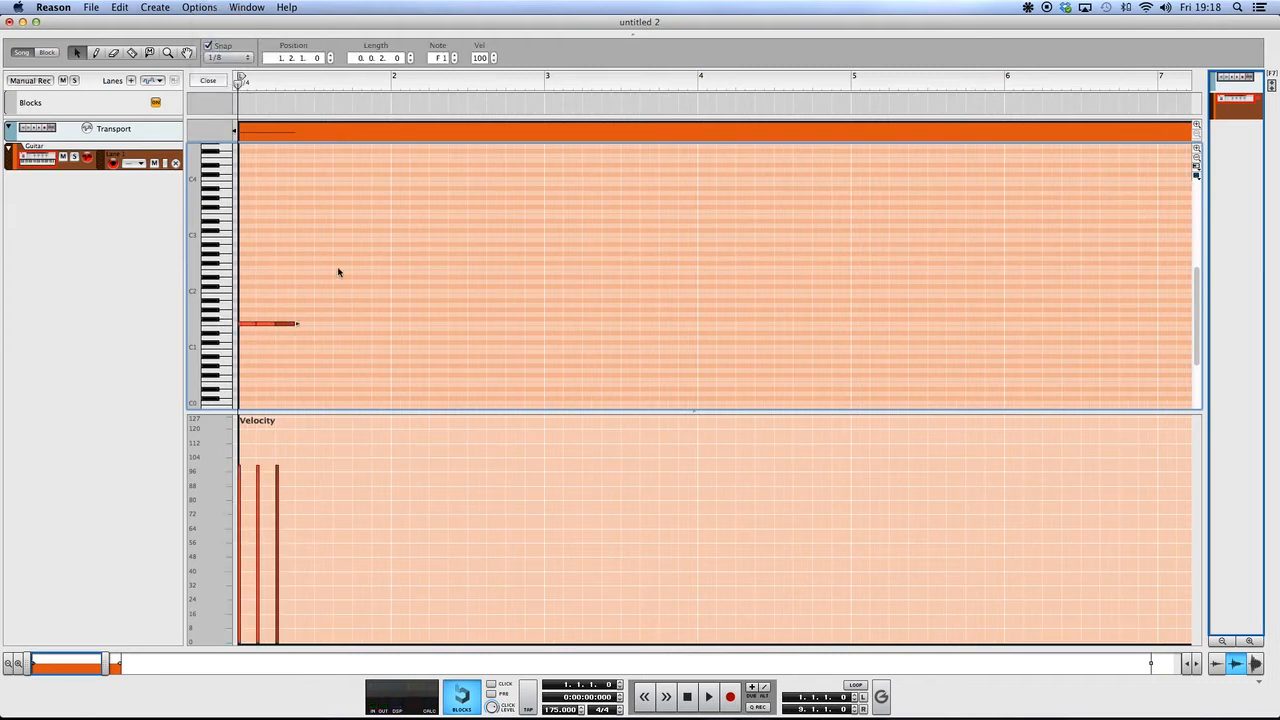
Step: Raise the third note to F#1 and complete bar 1 with eighth notes F1, F1 and F#1 and a quarter-note A1
drag(284, 325, 286, 320)
super+click(304, 323)
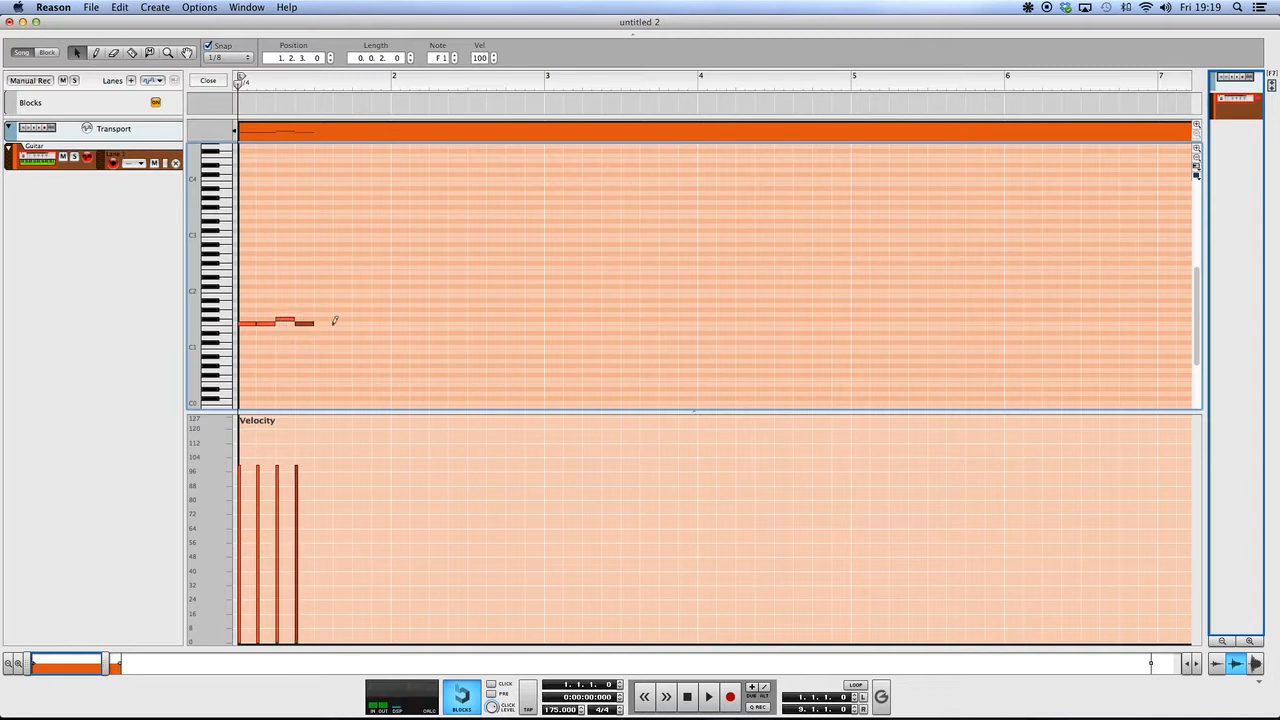
super+click(323, 322)
super+click(343, 319)
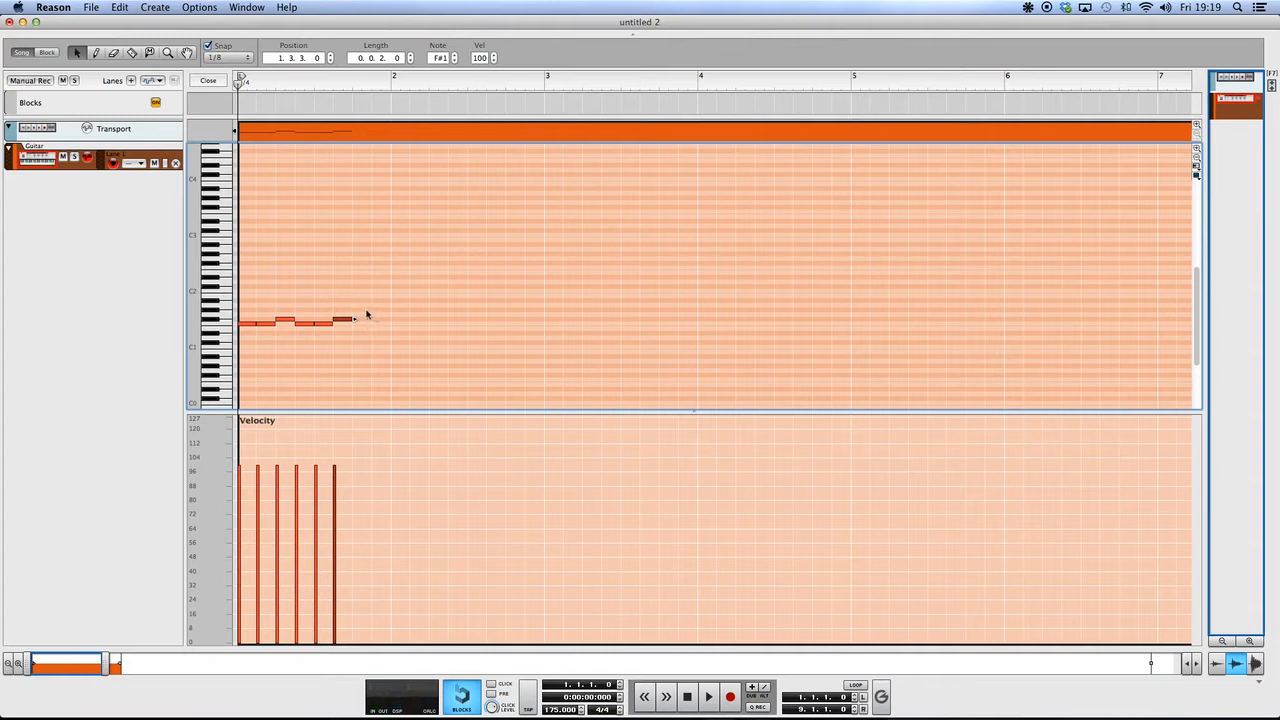
drag(364, 305, 382, 305)
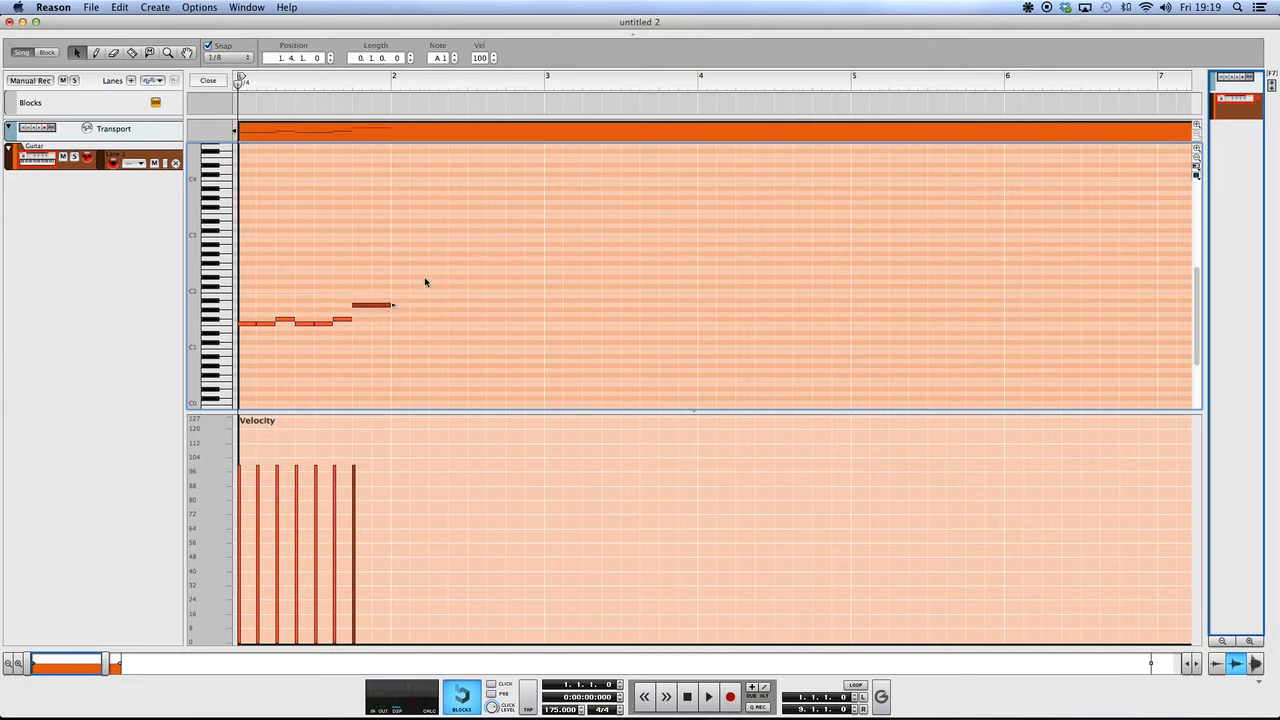
Step: Copy the bar 1 riff into bar 2 and lower the copy's last note to D#1
drag(414, 271, 252, 358)
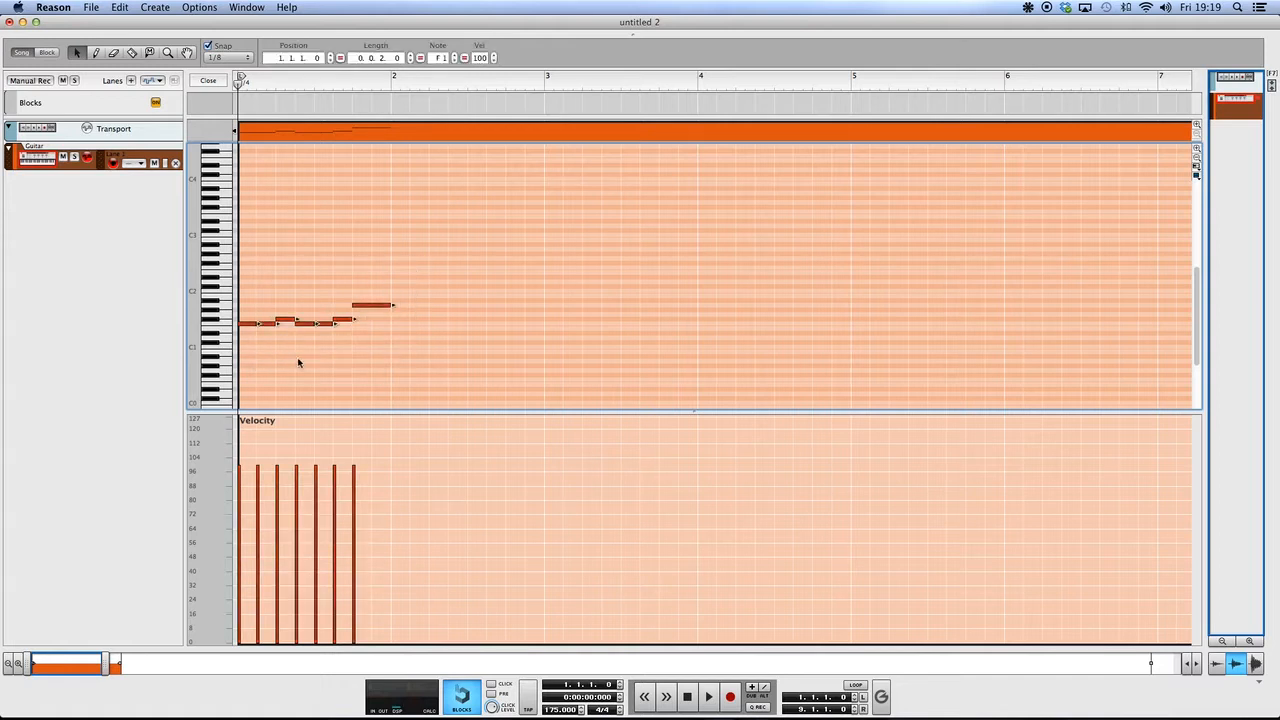
key(super+c)
key(super+v)
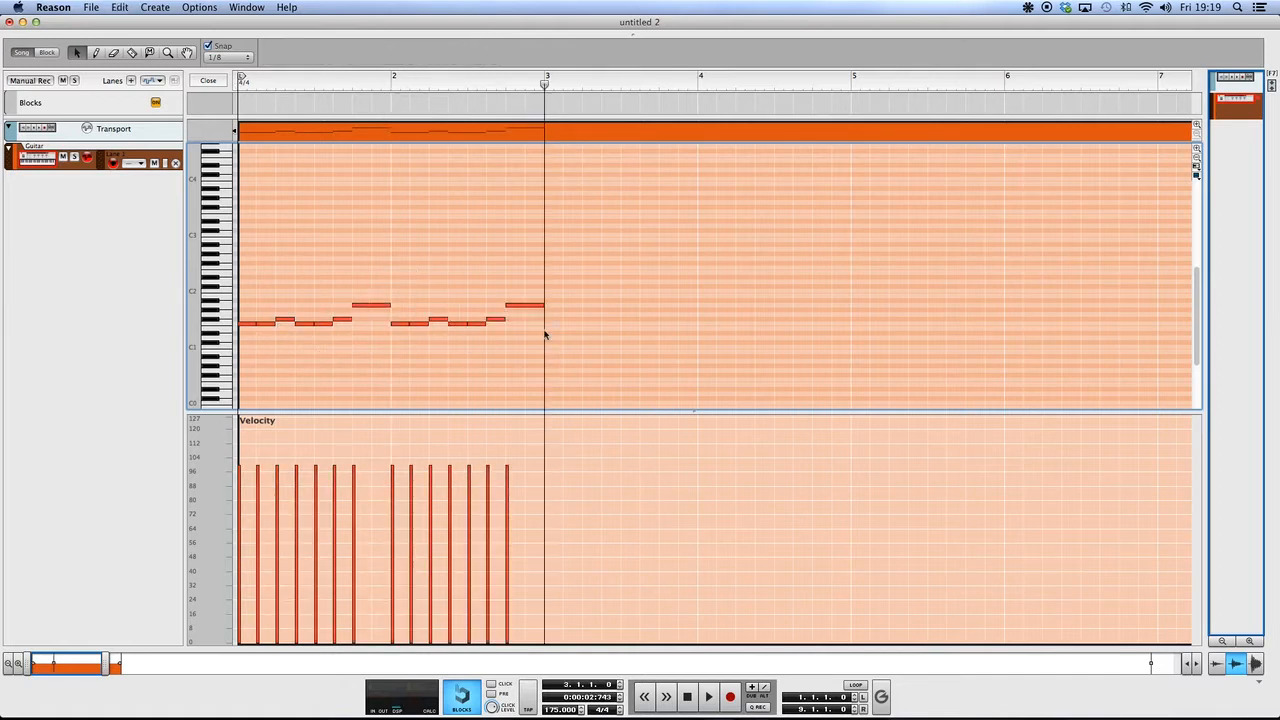
drag(526, 308, 525, 334)
Step: Loop bars 1 and 2 by setting the right locator to bar 3, and play the riff from the start
click(546, 80)
drag(610, 207, 275, 318)
scroll(514, 300, up, 5)
scroll(509, 297, down, 3)
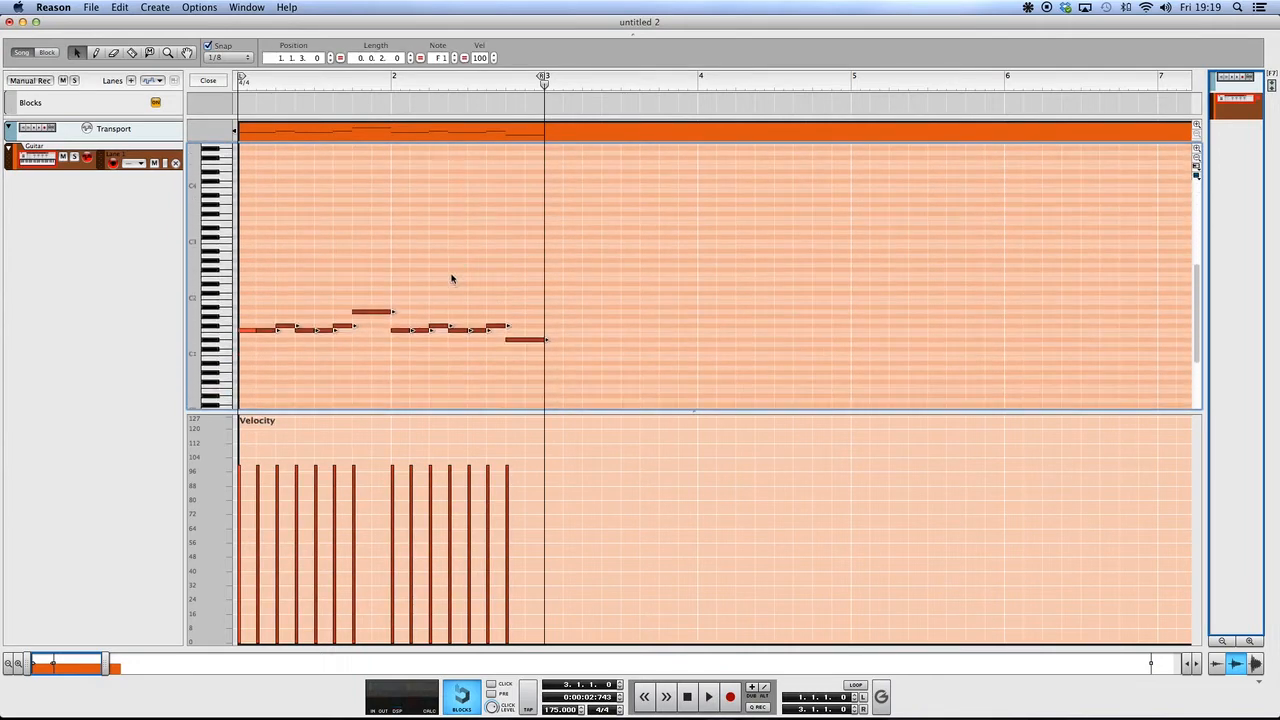
click(451, 275)
drag(546, 82, 240, 82)
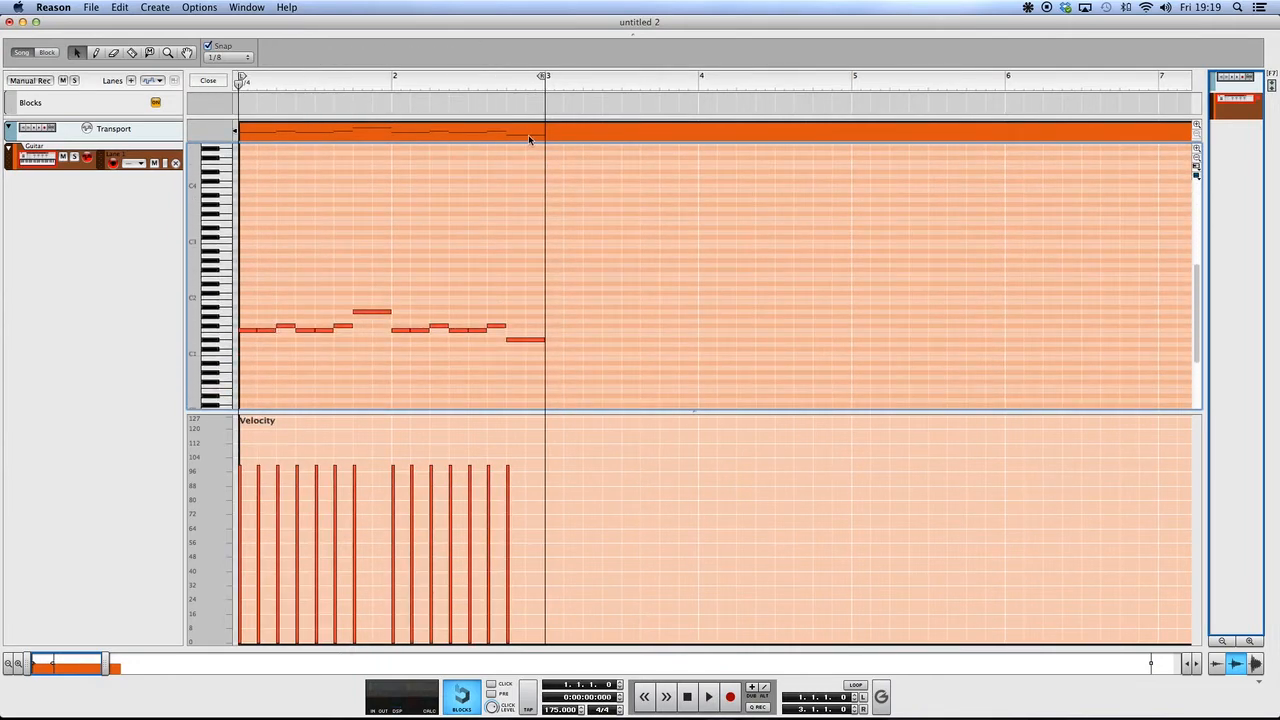
key(l)
click(232, 94)
key(space)
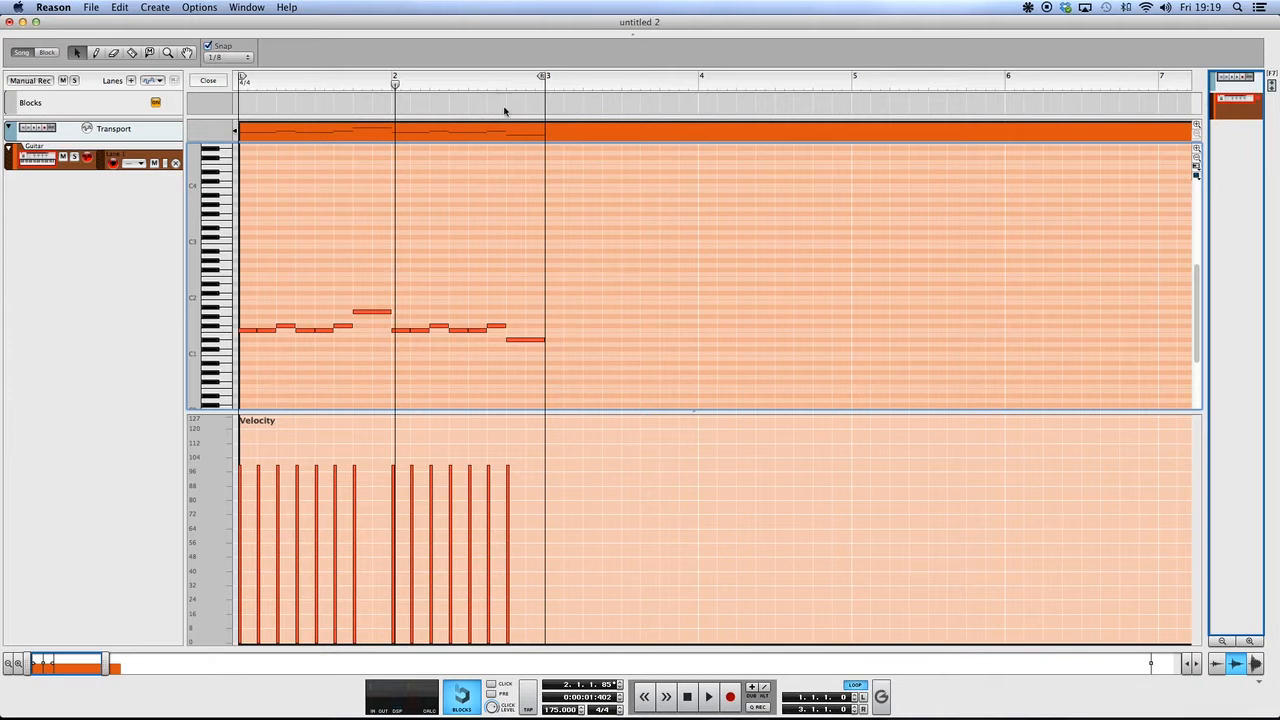
drag(331, 82, 153, 100)
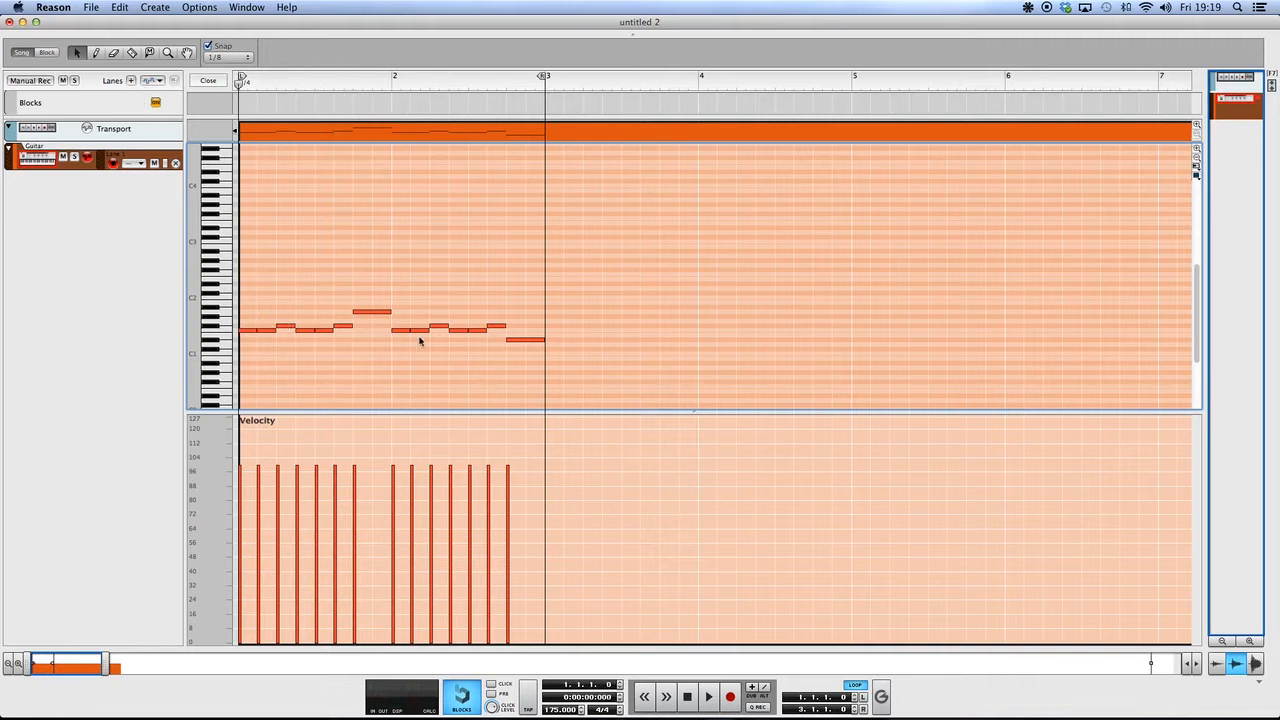
Step: Lower the velocity in bar 1 to about 68 for the first pair of F1 notes and to 69 for the second pair
click(258, 330)
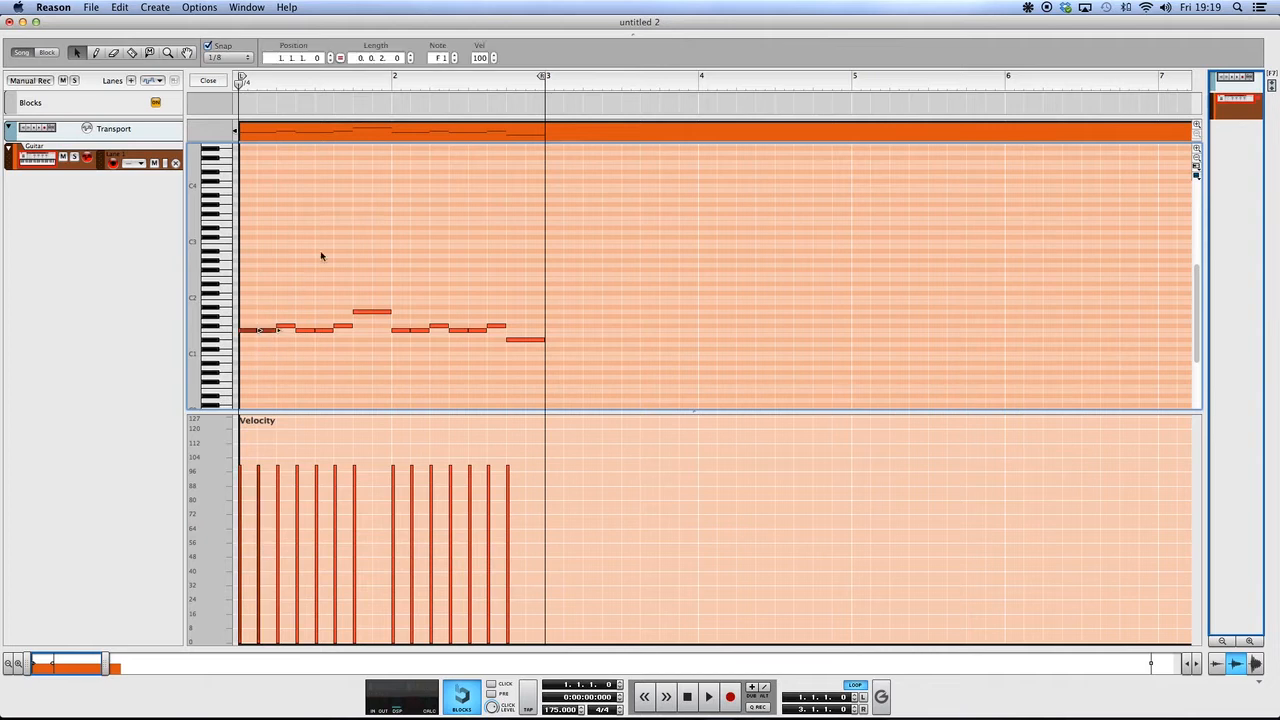
drag(481, 60, 481, 150)
click(315, 329)
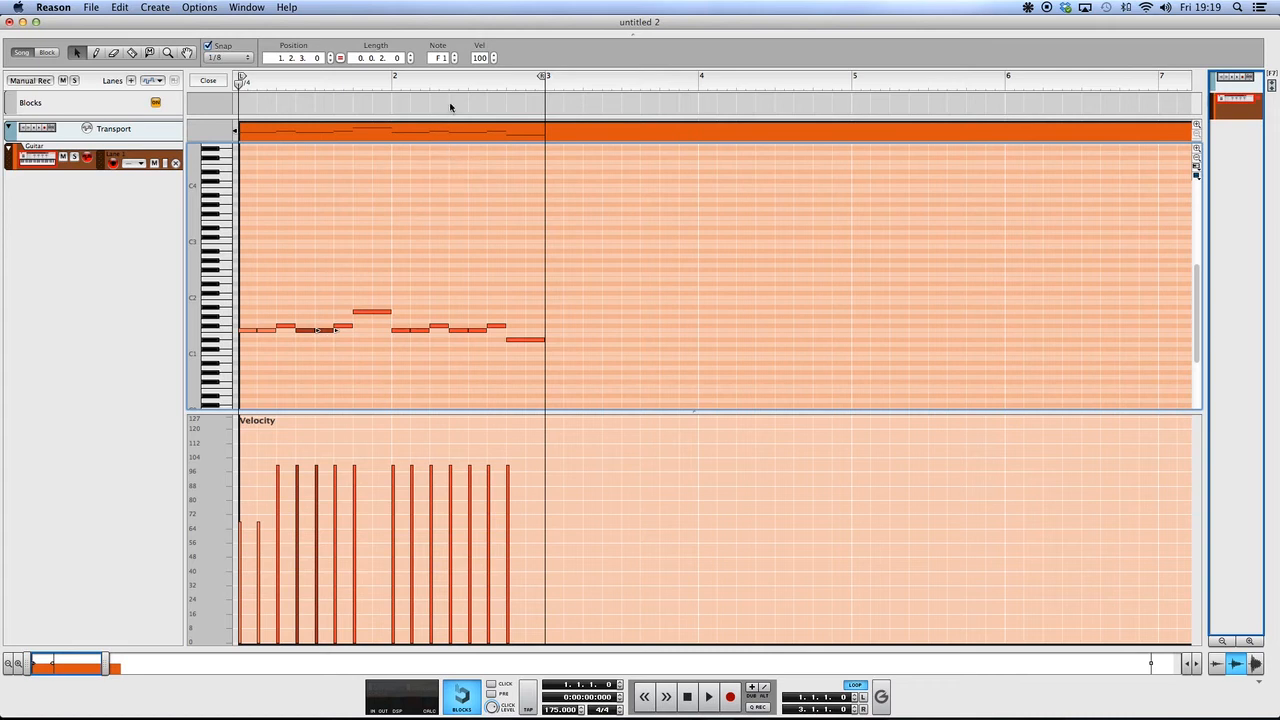
drag(483, 59, 482, 135)
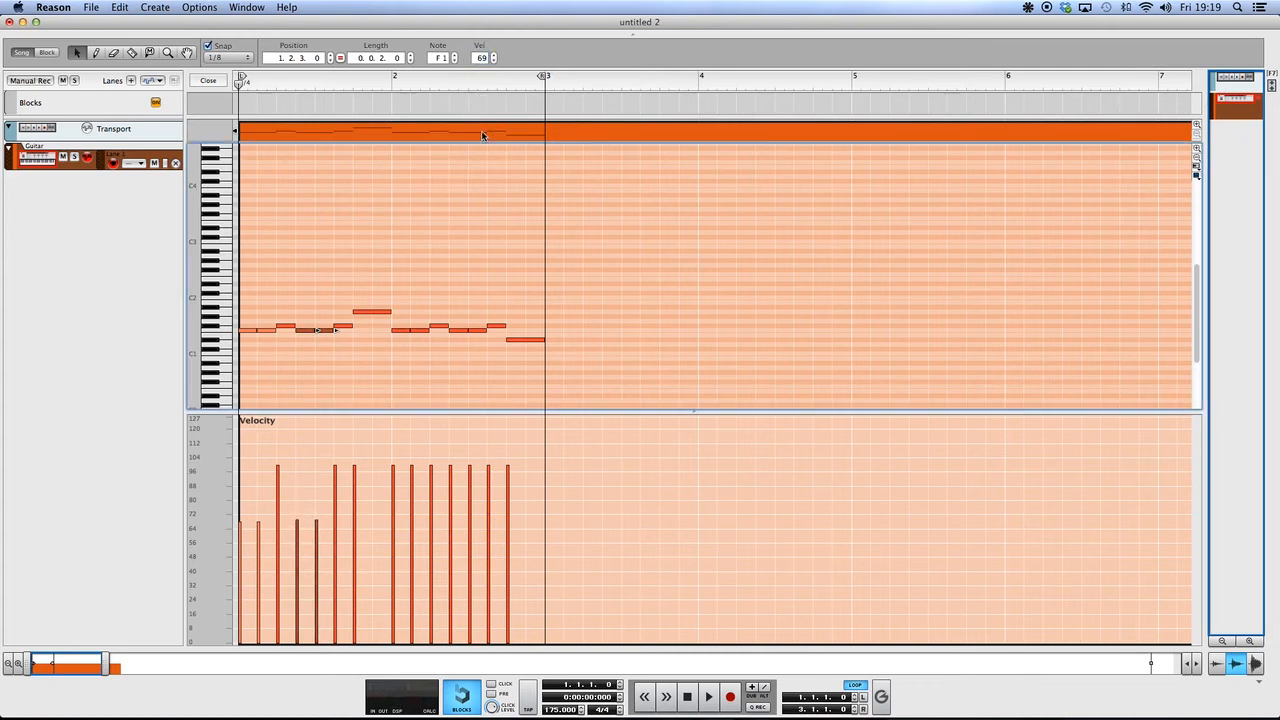
Step: Lower the velocity in bar 2 to about 68 for the first pair of F1 notes and to 70 for the second pair
click(372, 337)
drag(408, 327, 425, 342)
drag(482, 58, 486, 136)
click(471, 331)
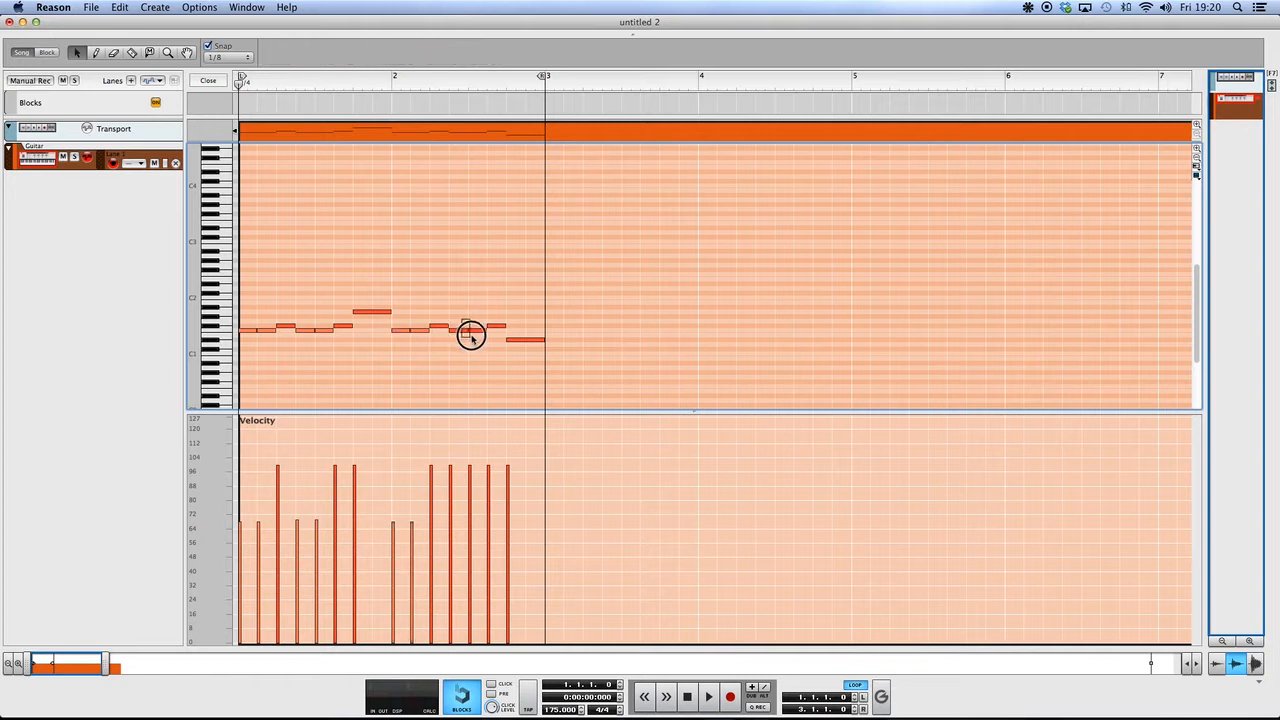
click(480, 58)
drag(480, 58, 486, 137)
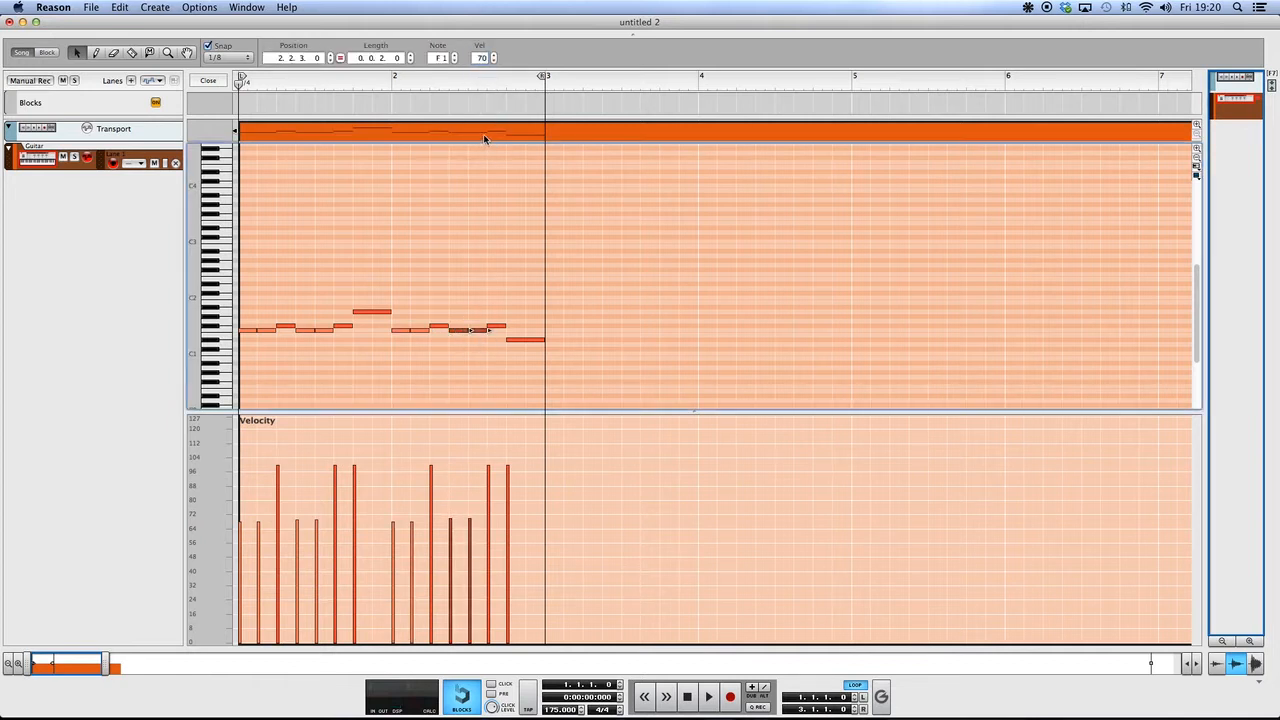
Step: Play the looped riff from the start to hear the softened F1 notes
click(237, 100)
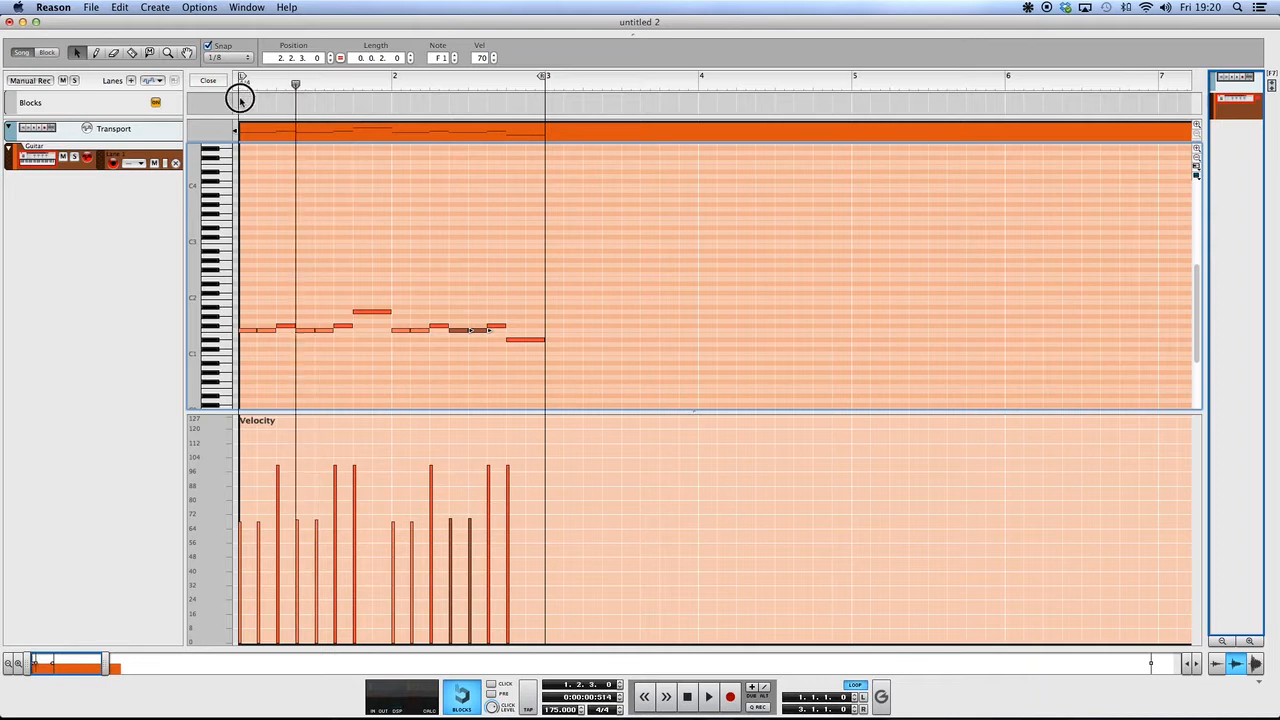
key(space)
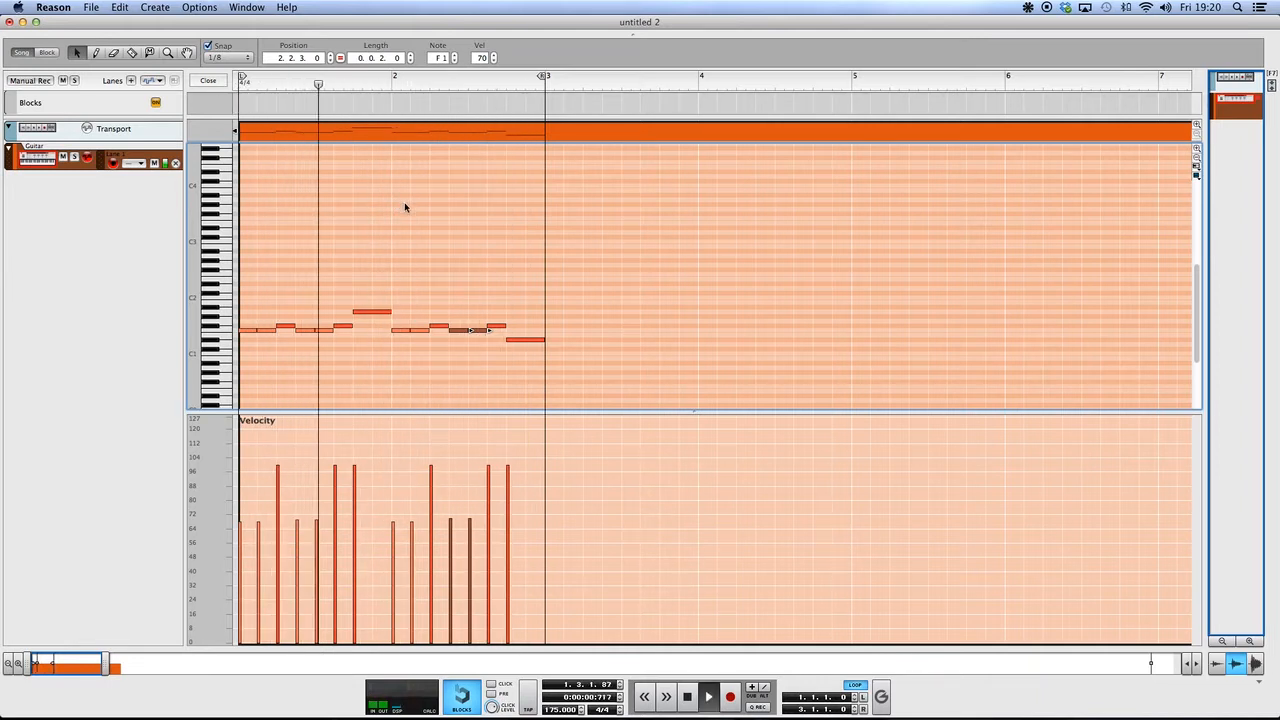
key(space)
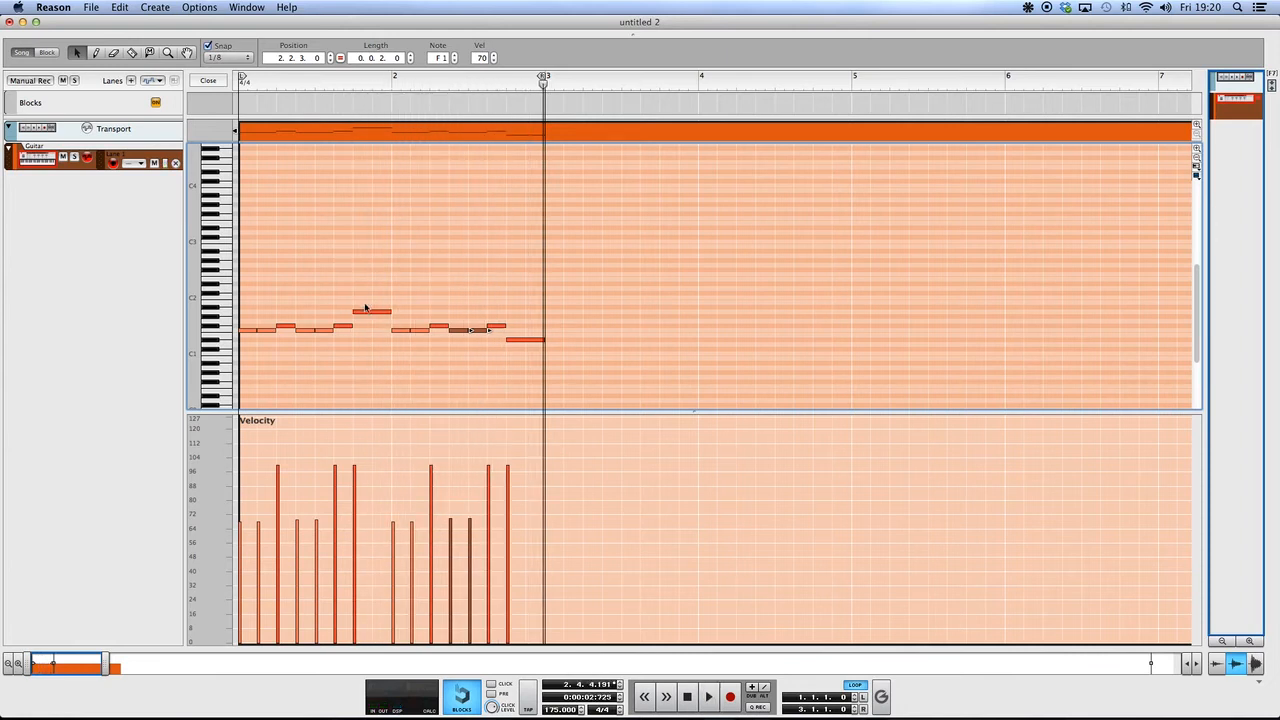
Step: Set the velocity of the F#1 notes at 1.3.3, 2.2.1 and 2.3.3 to 77 and play the loop
drag(321, 325, 514, 328)
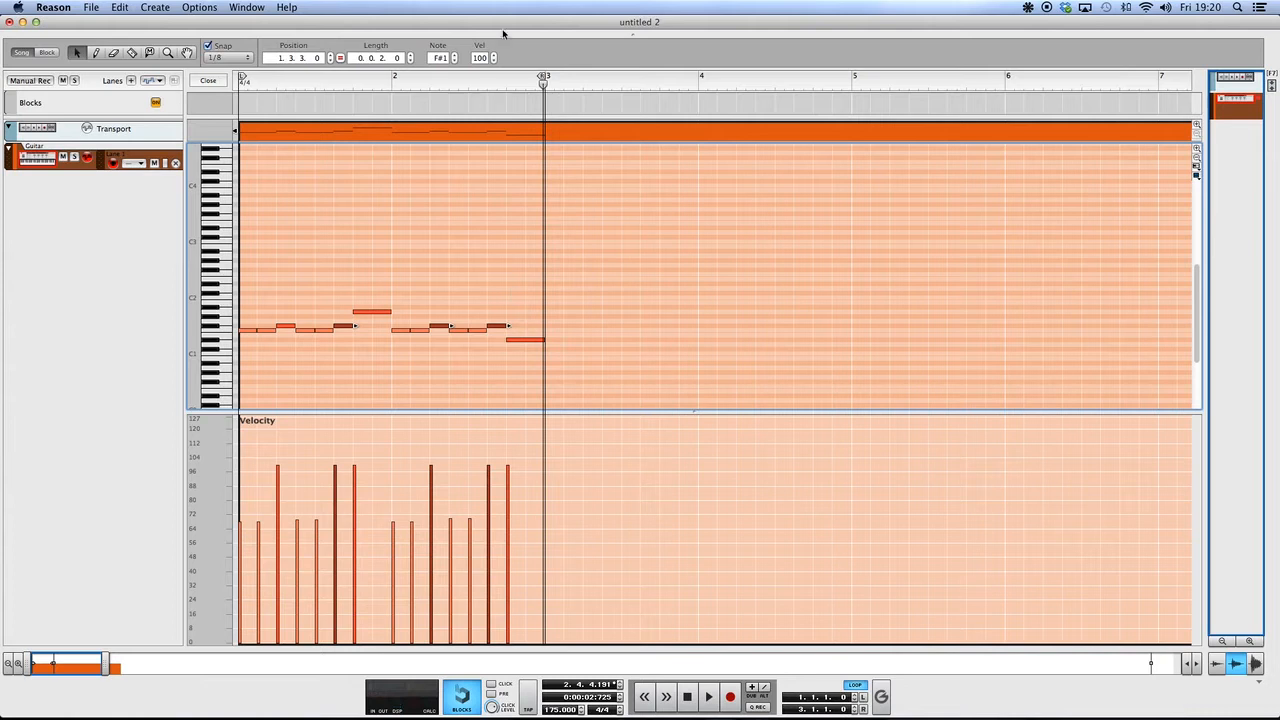
drag(483, 62, 482, 129)
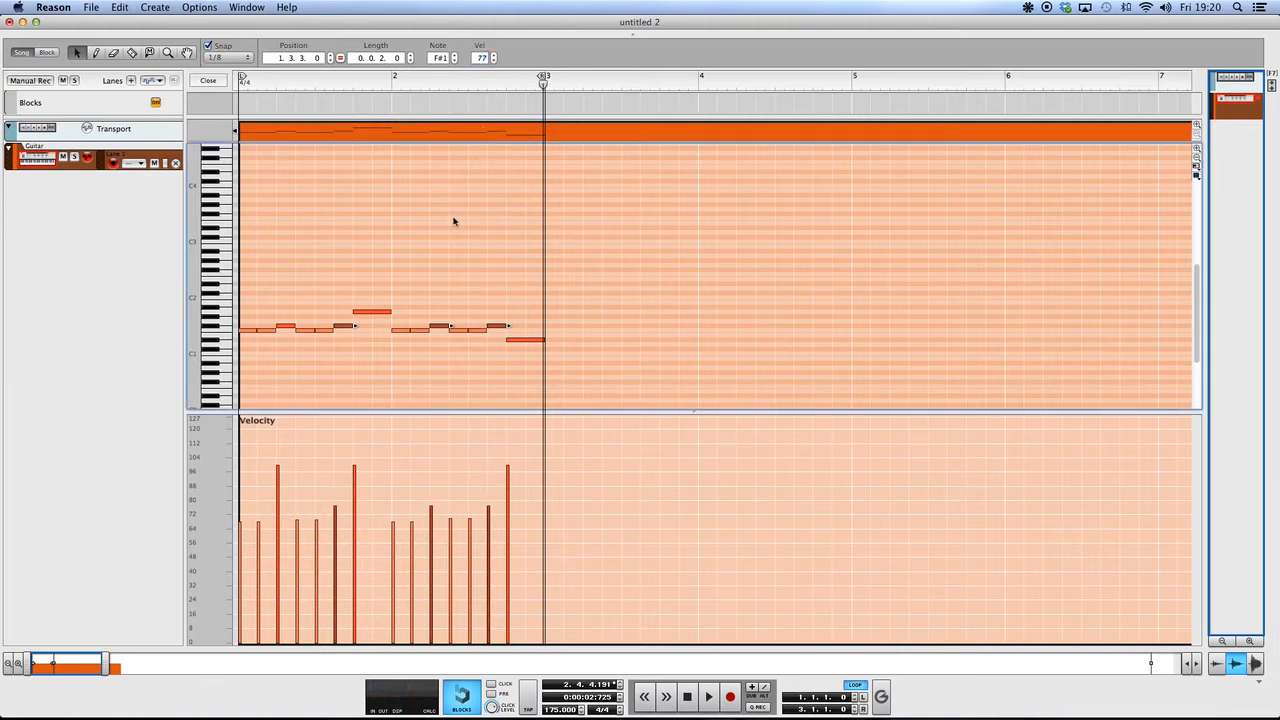
click(447, 253)
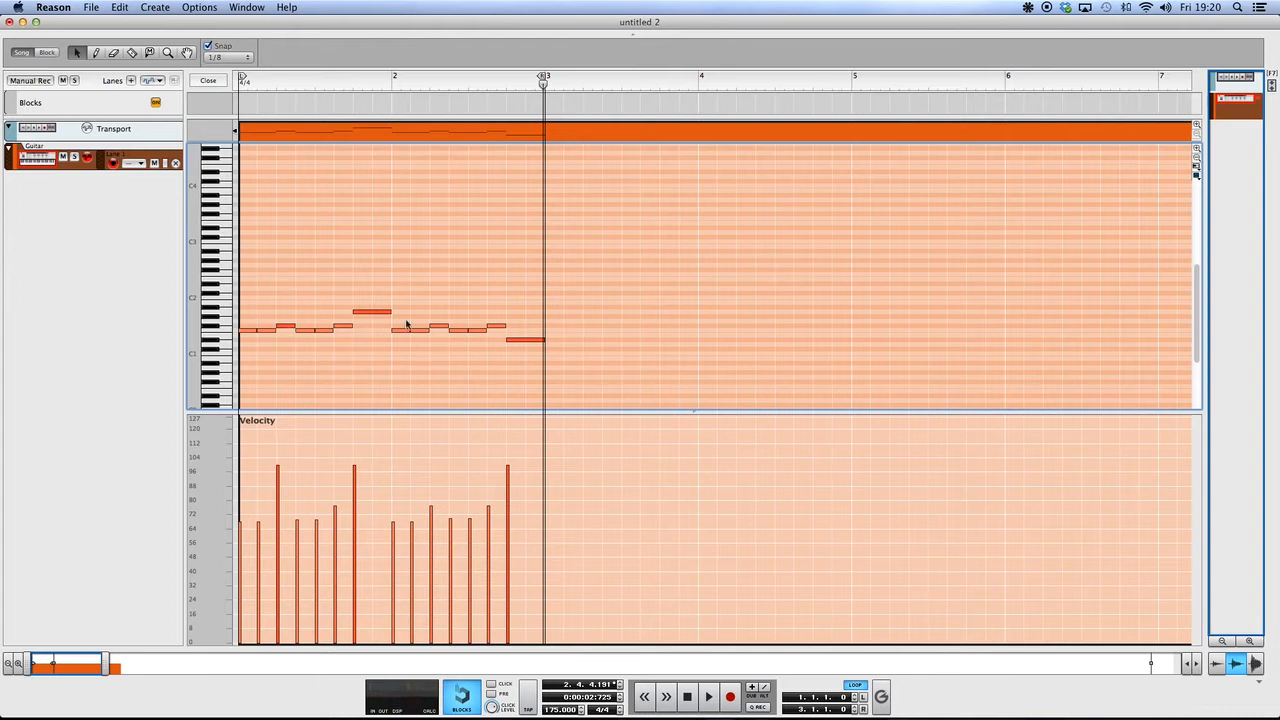
key(space)
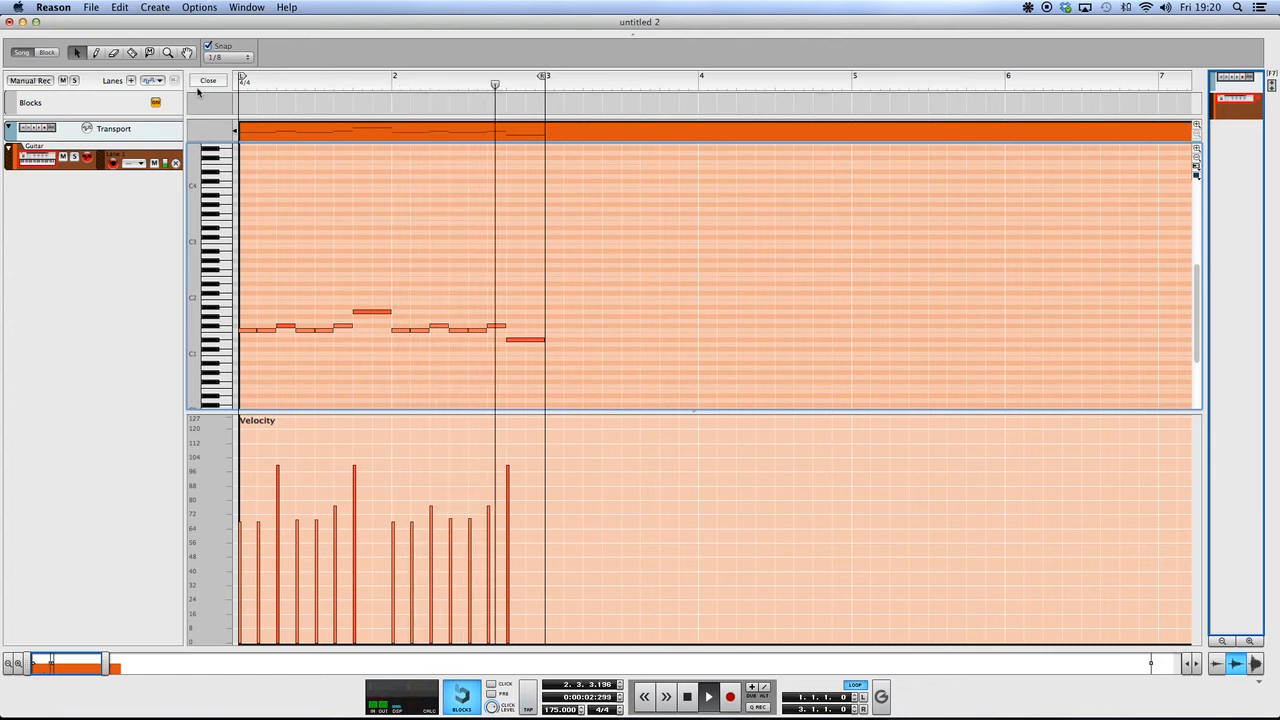
key(space)
Step: Set the velocity of the F#1 note at 2.2.1 to 101 and play the loop again
drag(423, 300, 454, 326)
drag(481, 60, 483, 30)
key(Return)
key(space)
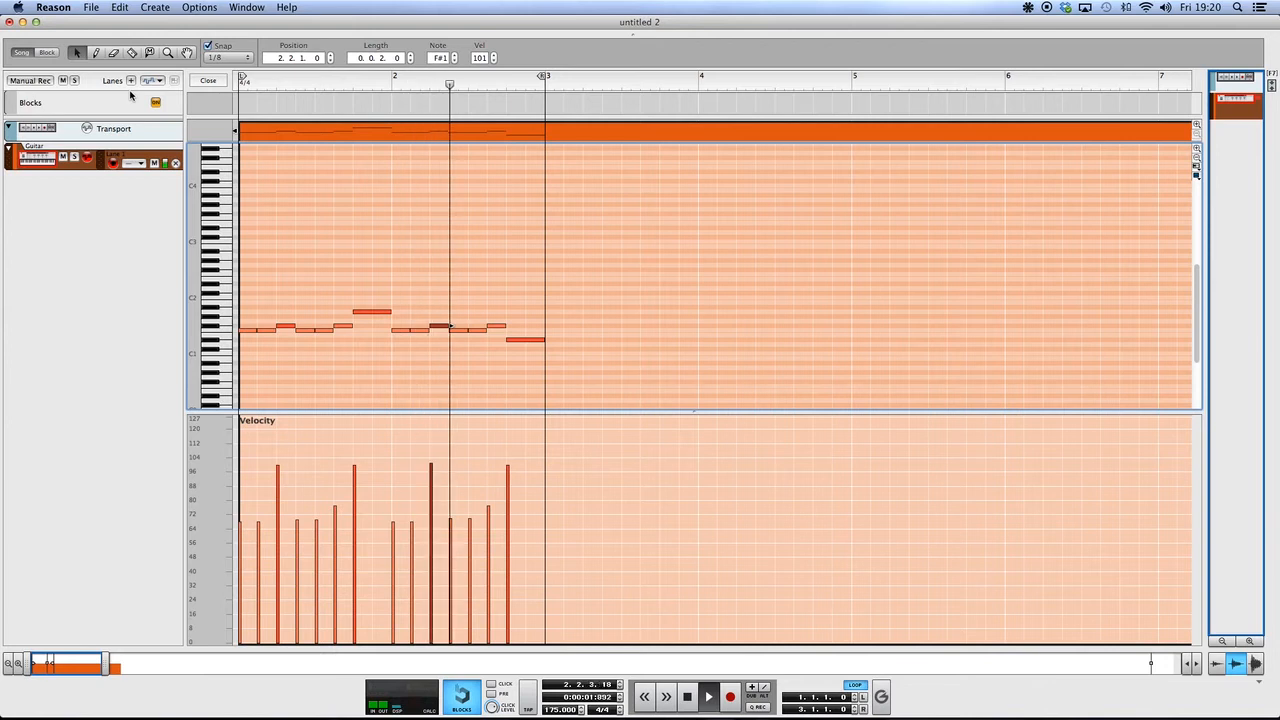
Step: Stop the loop, clear the note selection and return the playhead to the start of bar 1
key(space)
click(487, 218)
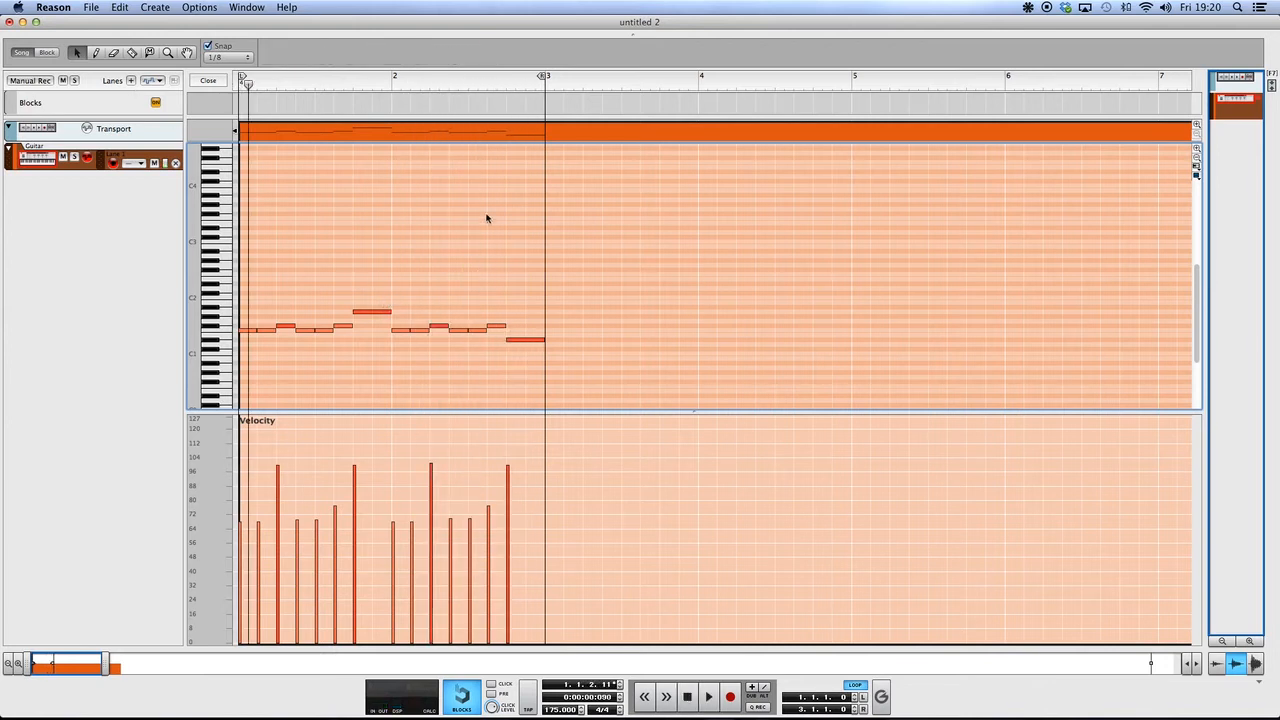
key(space)
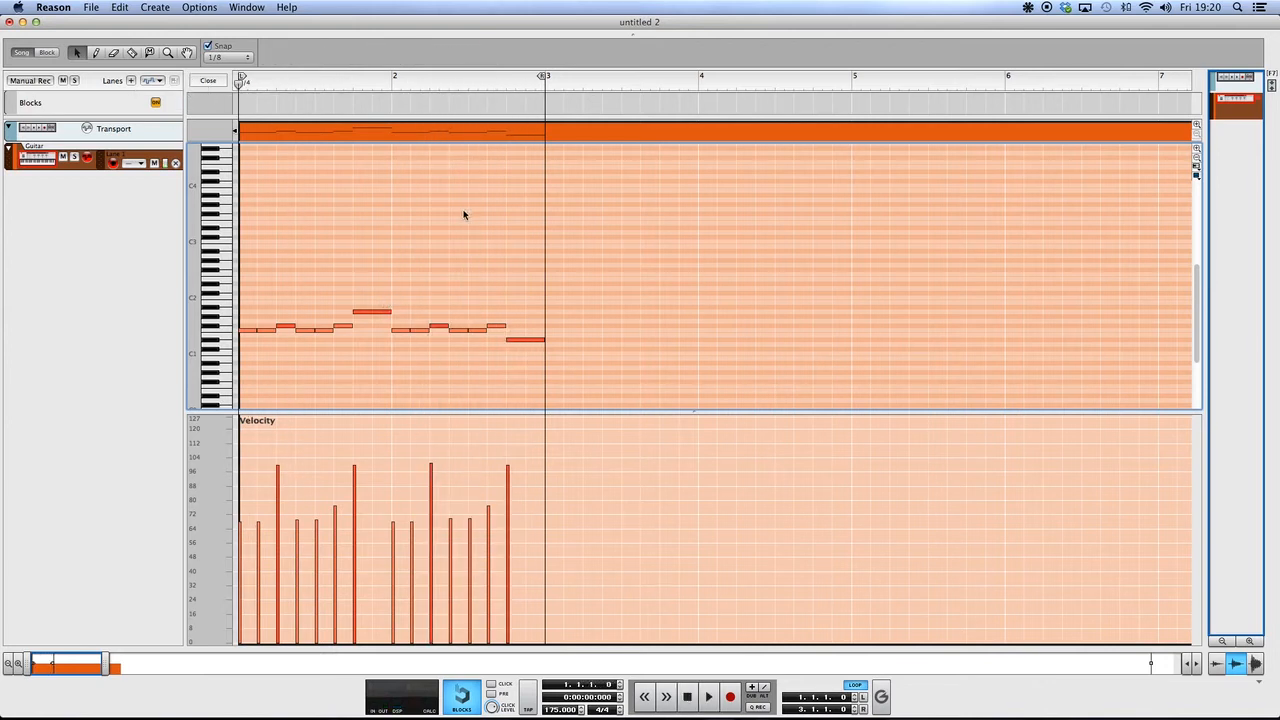
Step: Look over the Guitar channel's inserts and sends in the mixer, and play the riff again in the sequencer
key(F5)
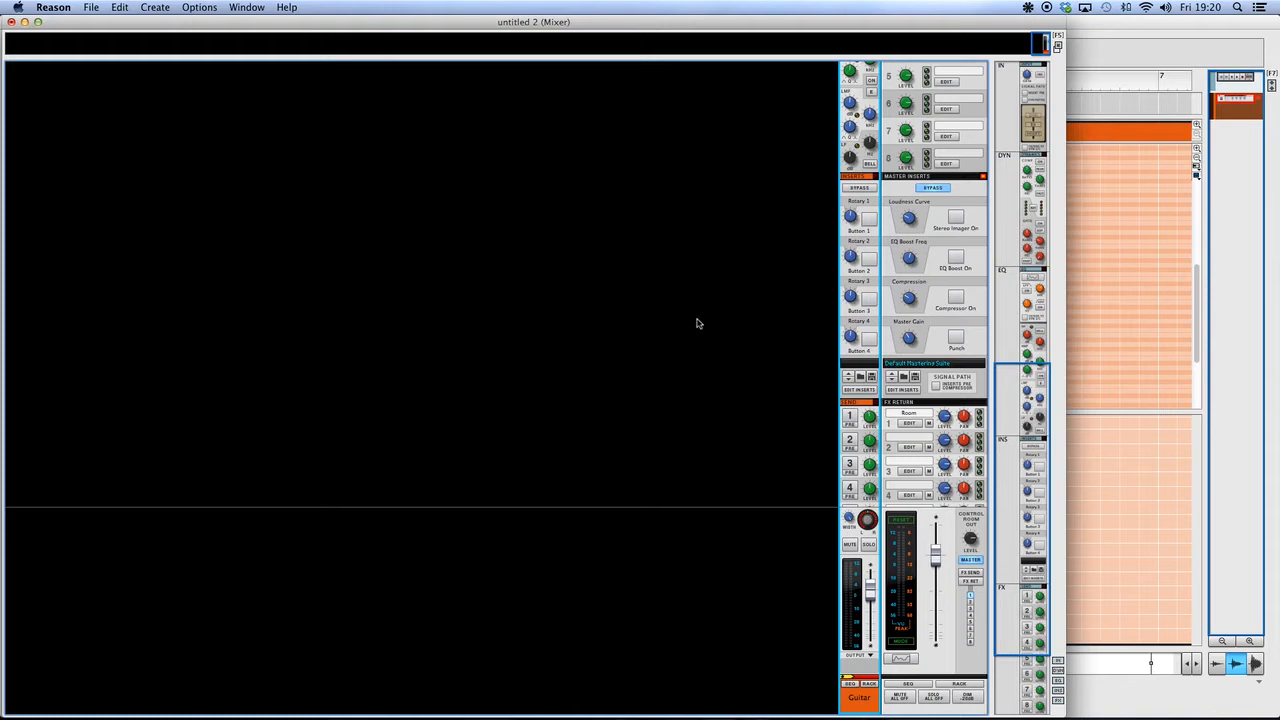
scroll(700, 323, down, 4)
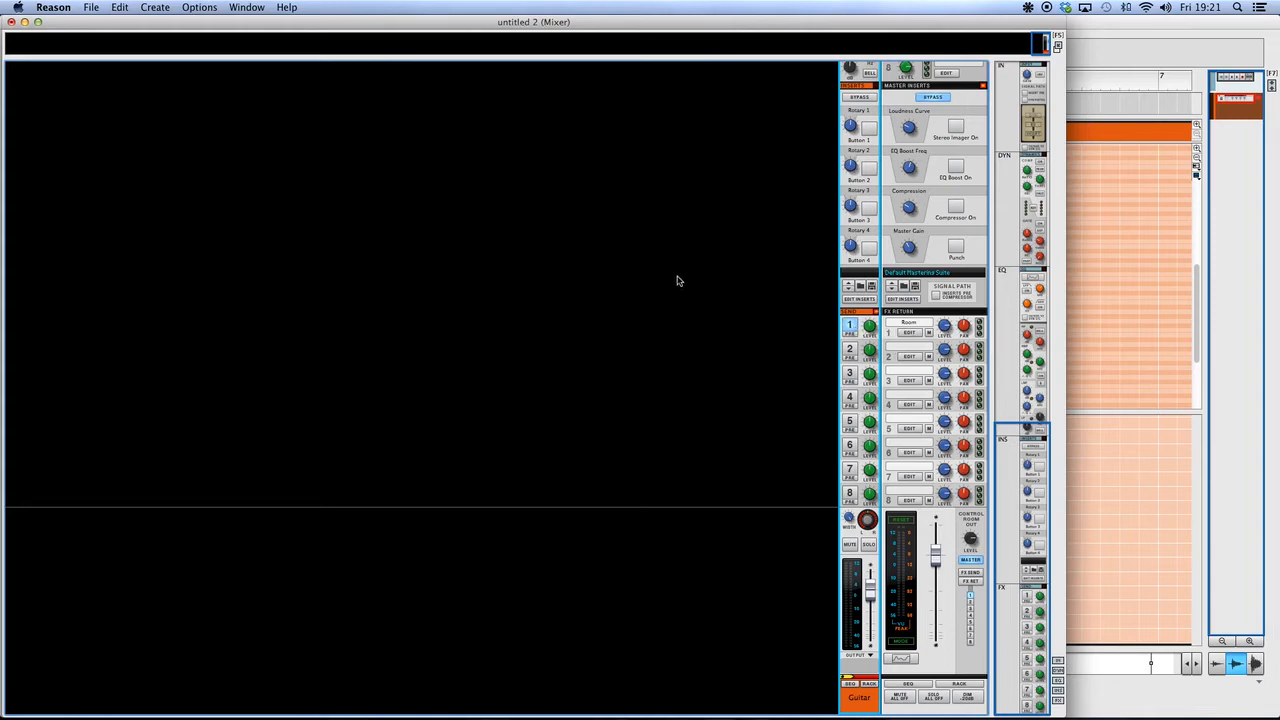
key(F7)
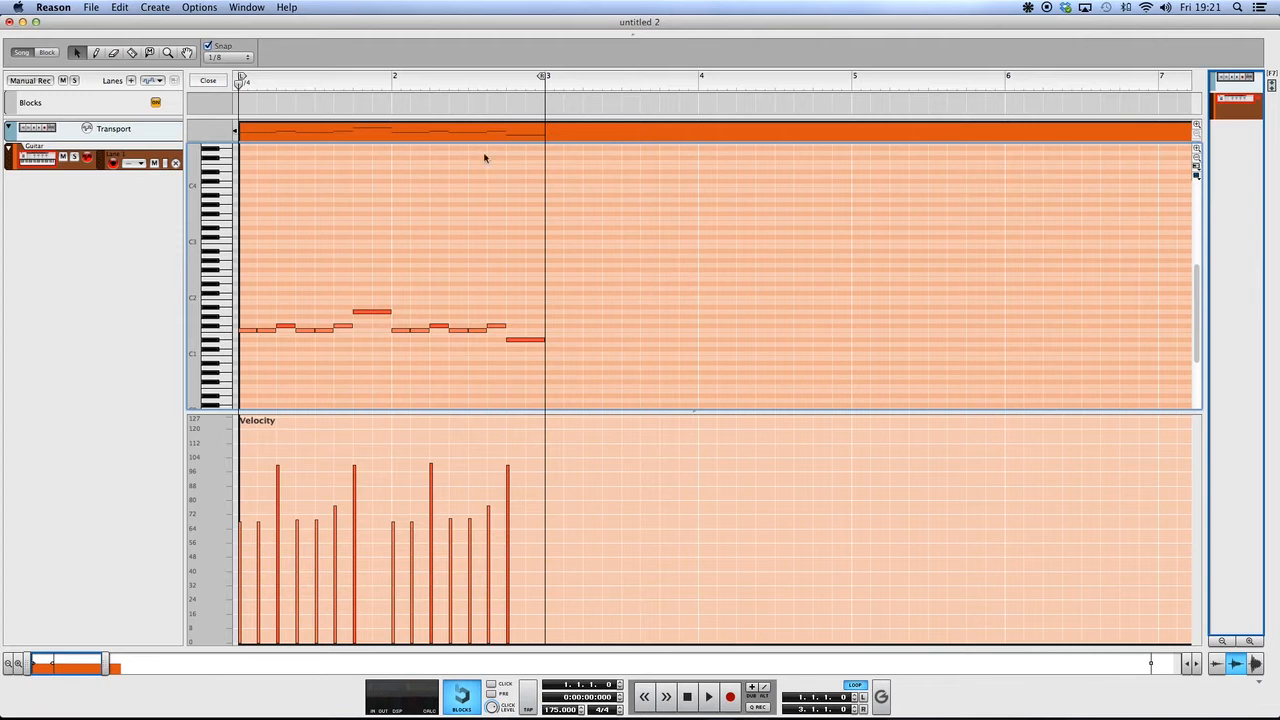
key(space)
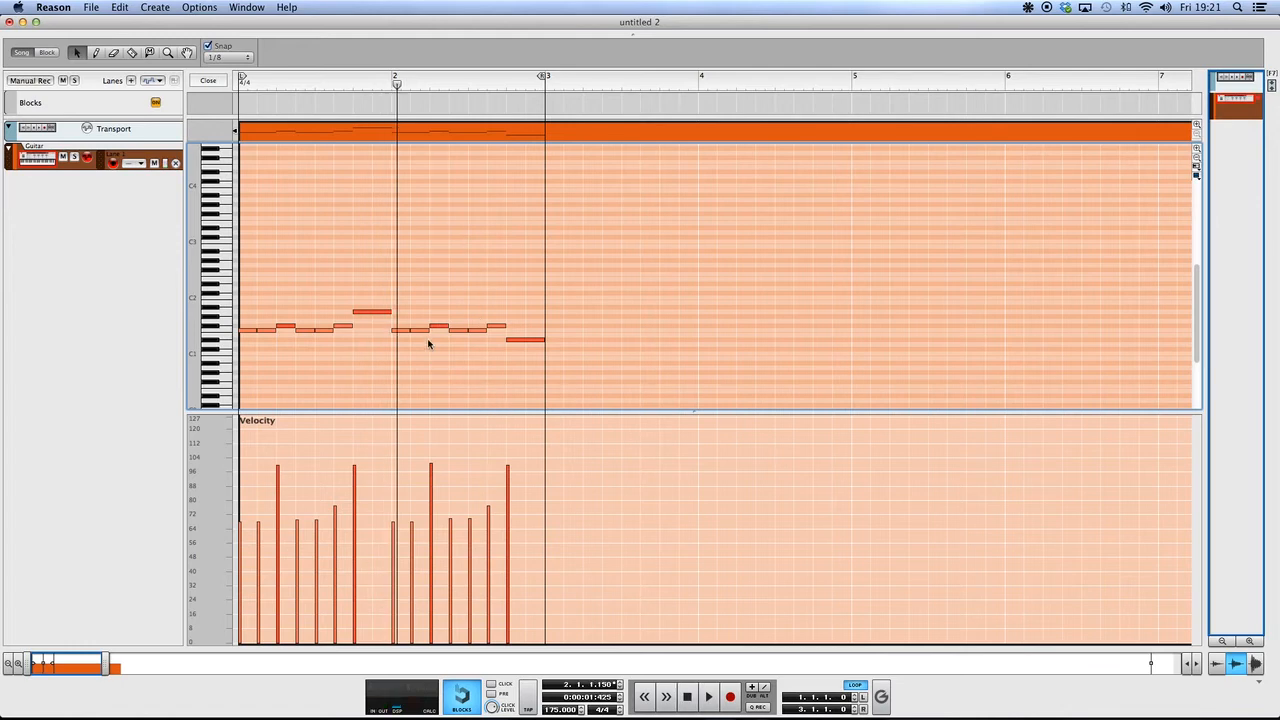
Step: Examine the device chain inside the Thrash Metal Guitar Combinator in the rack, including Neptune's transpose setting and the amp and effects
key(F6)
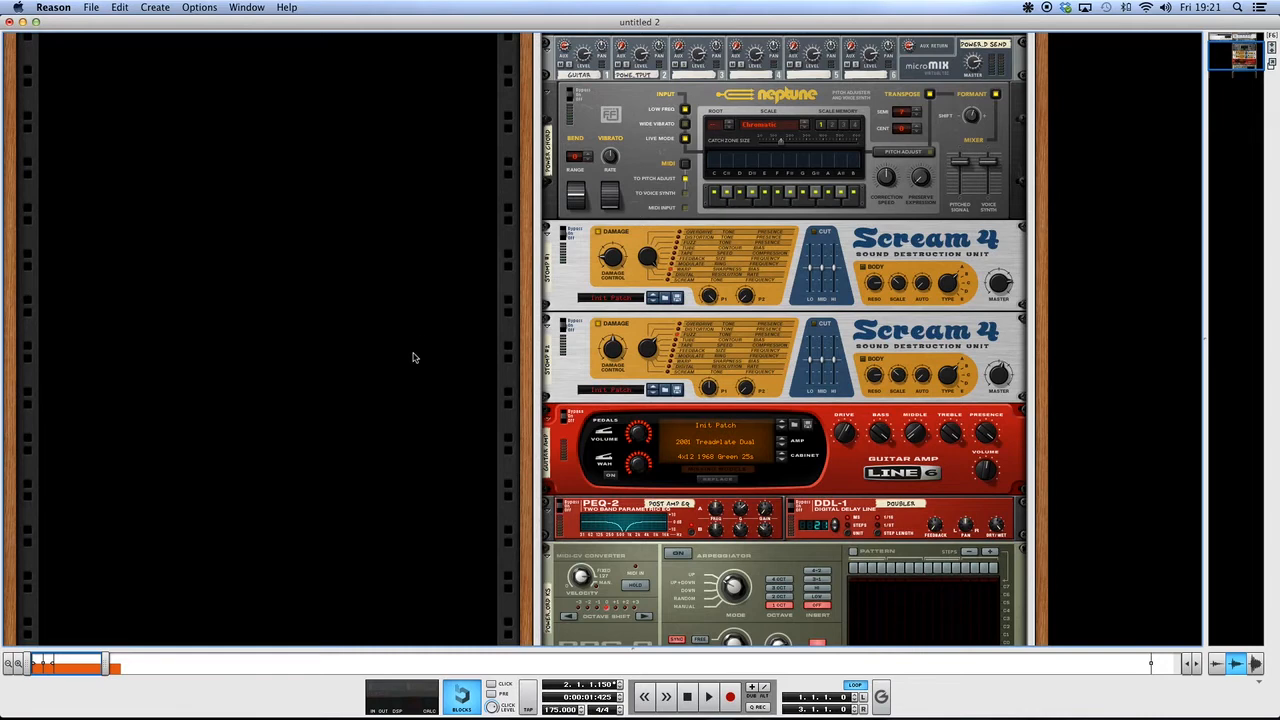
scroll(428, 340, up, 5)
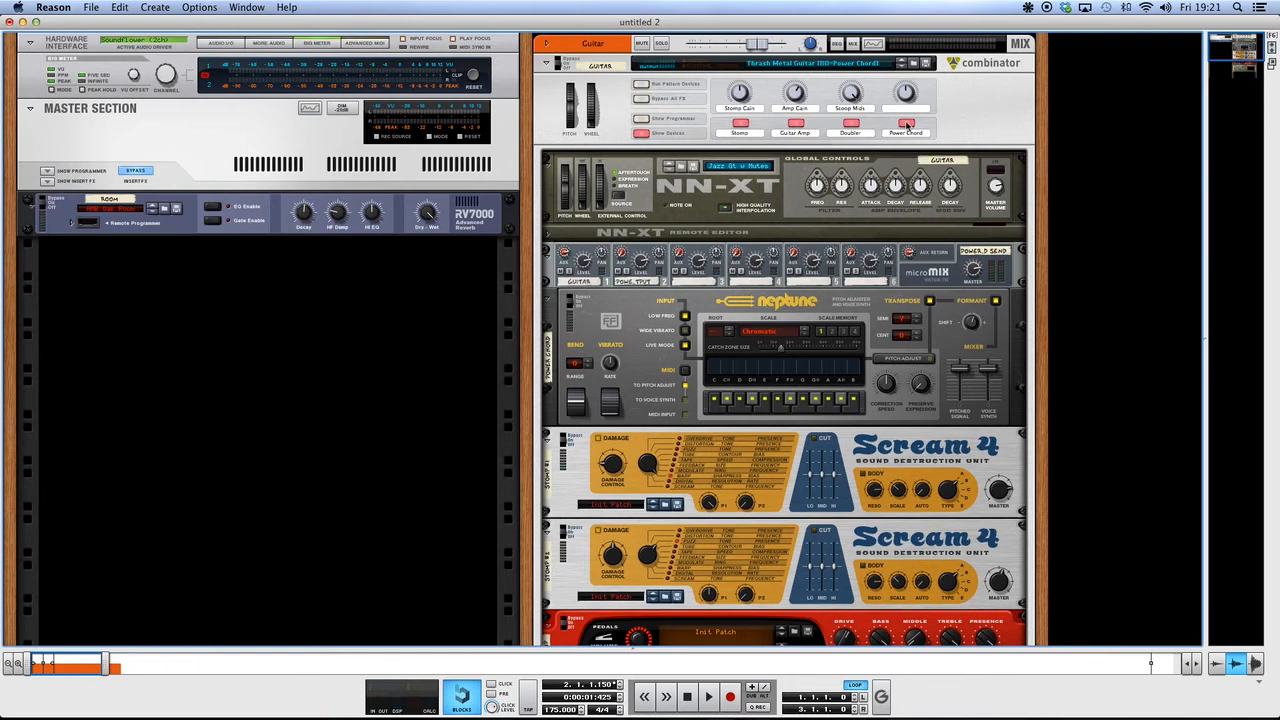
scroll(800, 250, down, 2)
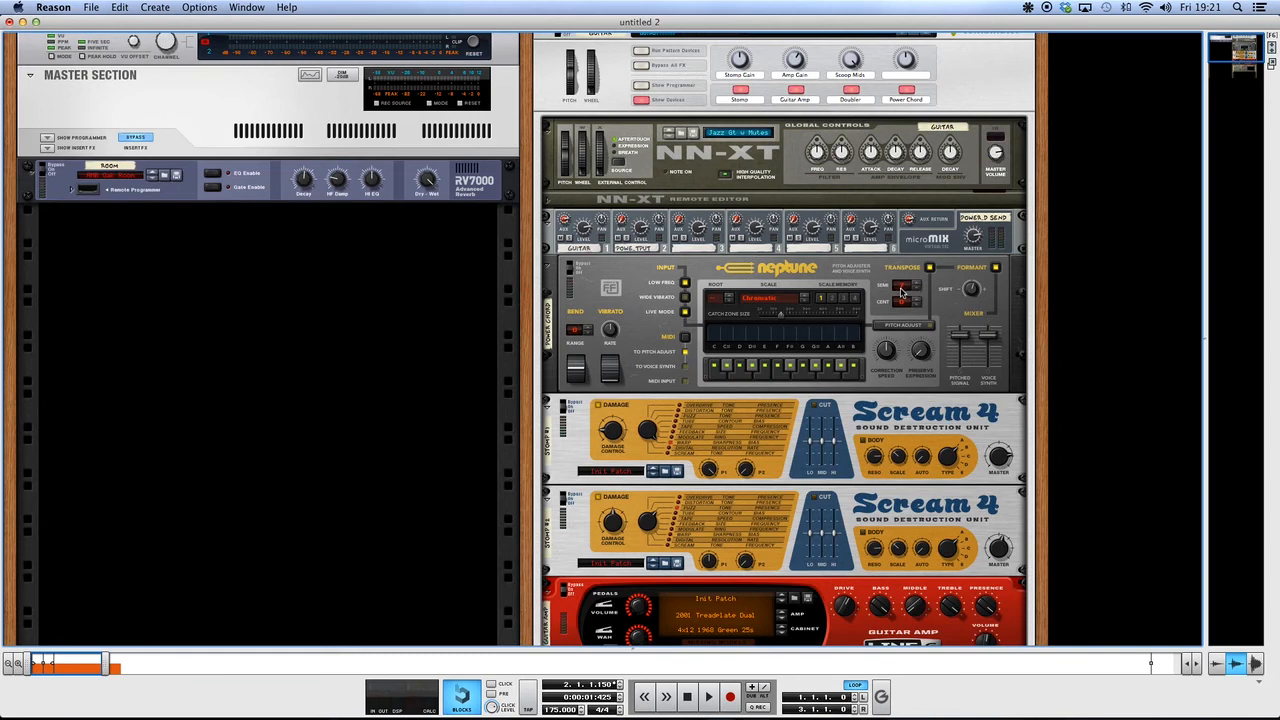
drag(902, 290, 897, 295)
scroll(840, 348, down, 10)
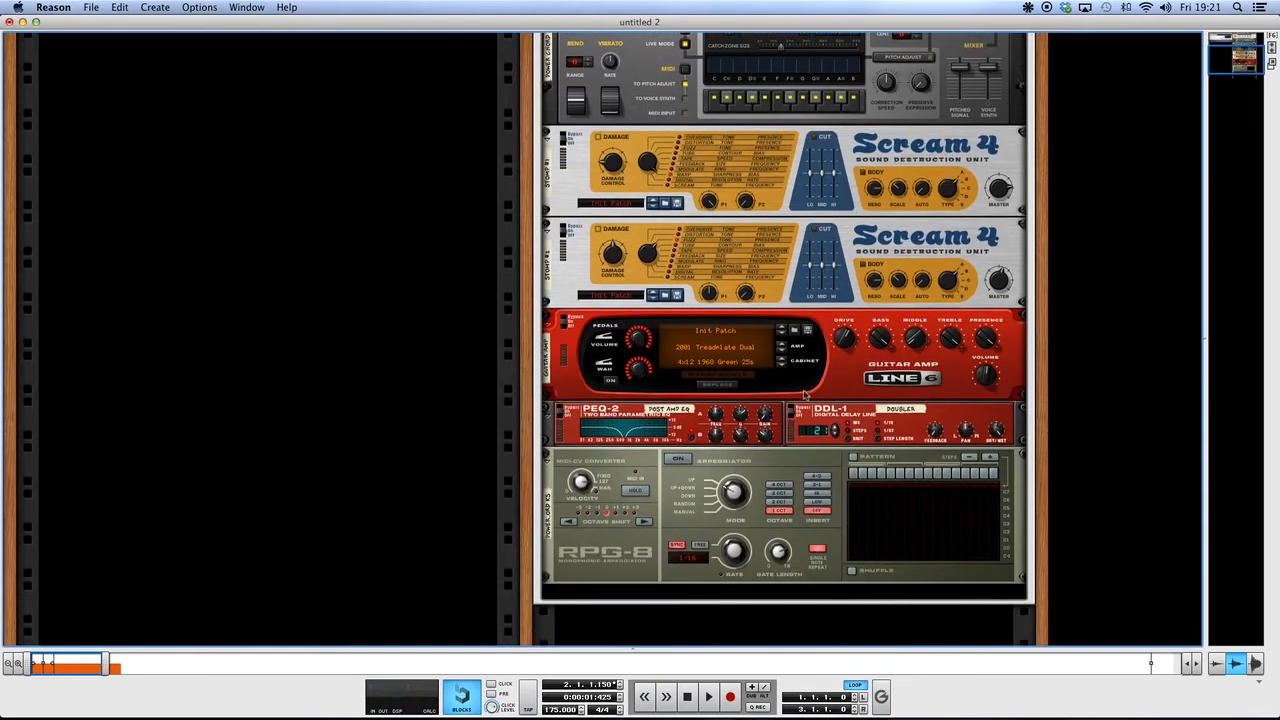
scroll(852, 300, up, 11)
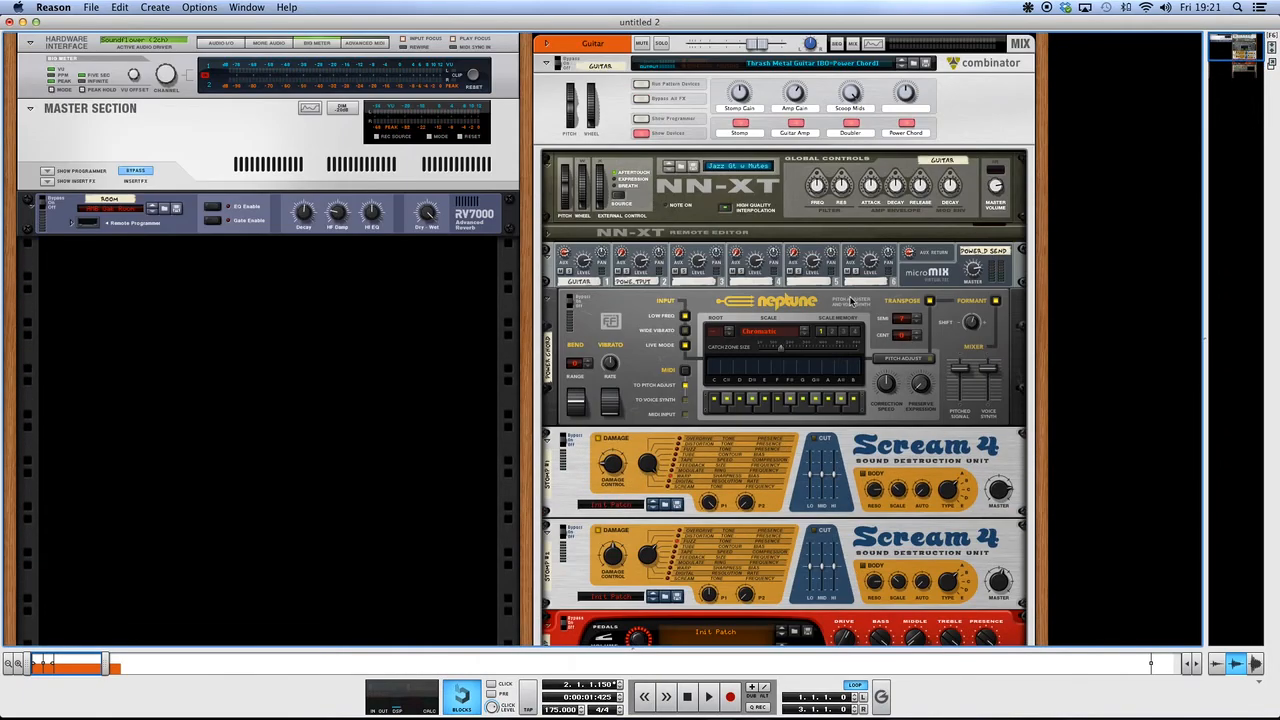
Step: Add an automation lane for the Combinator's Power Chord button to the Guitar track and play the riff from the start
right_click(907, 127)
click(945, 128)
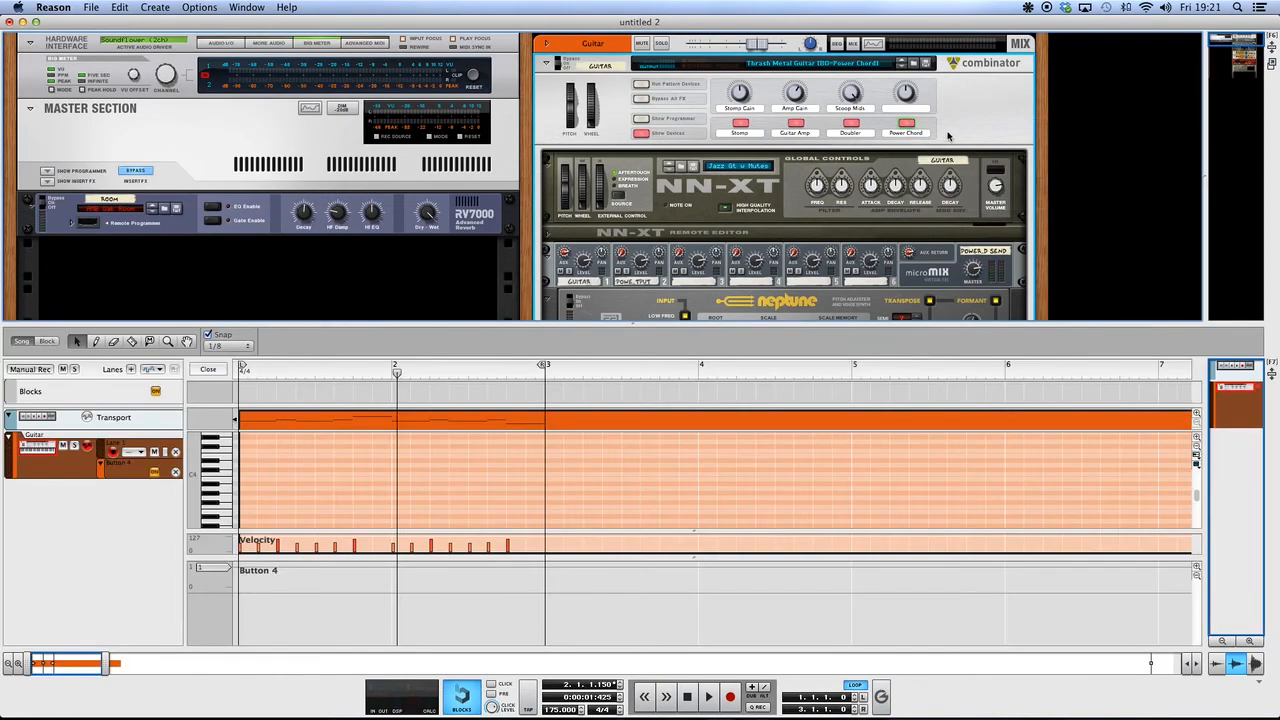
key(F7)
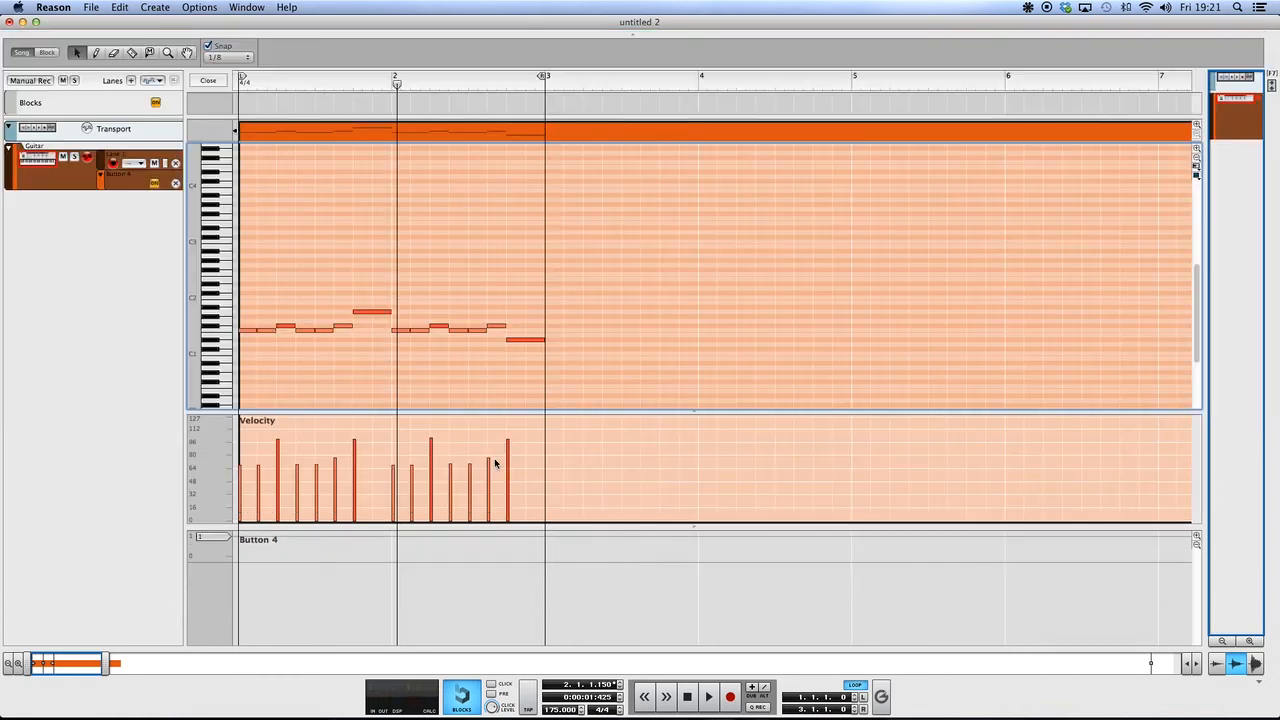
drag(327, 79, 214, 100)
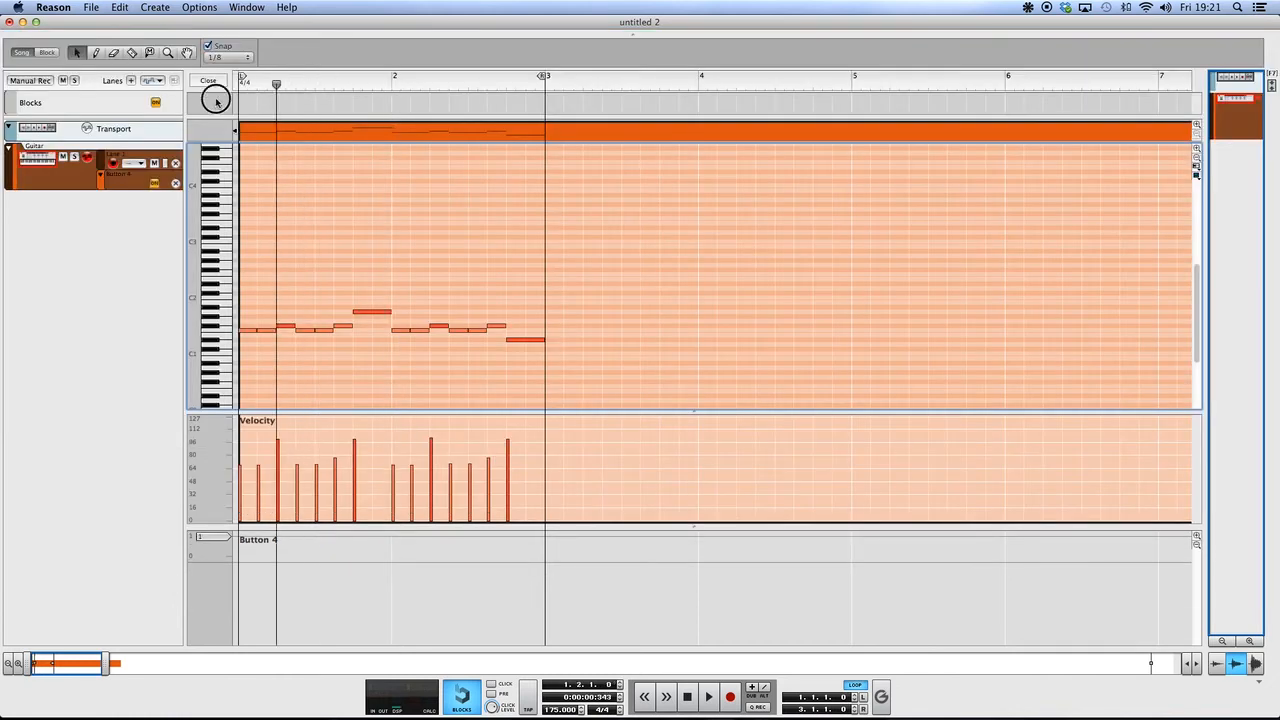
key(space)
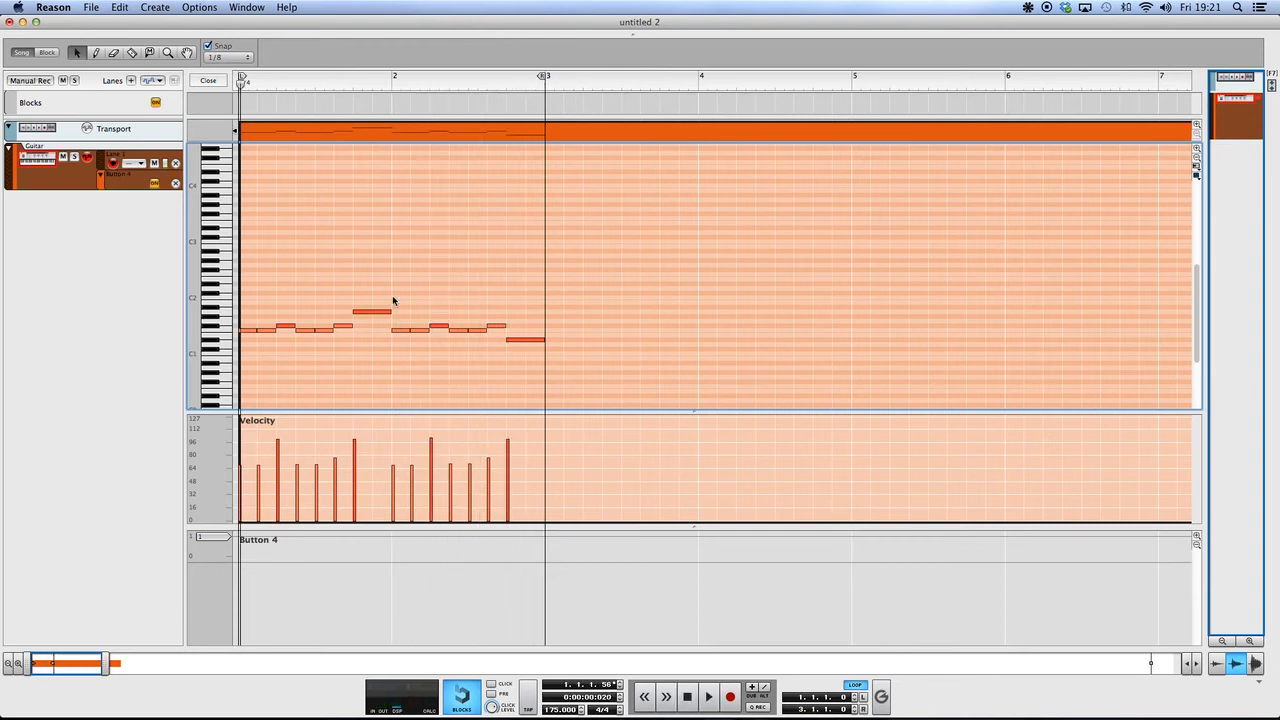
Step: Create a Button 4 automation clip at value 0 and extend it across bars 1 and 2
click(264, 574)
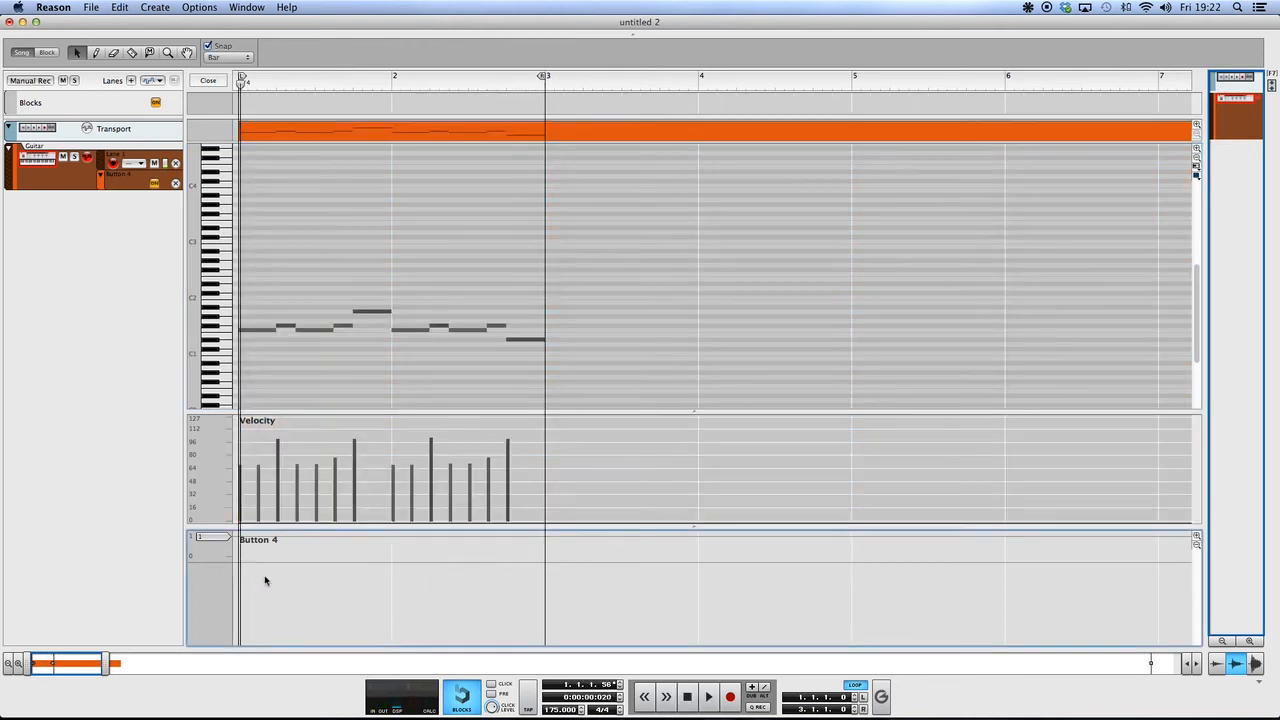
click(315, 552)
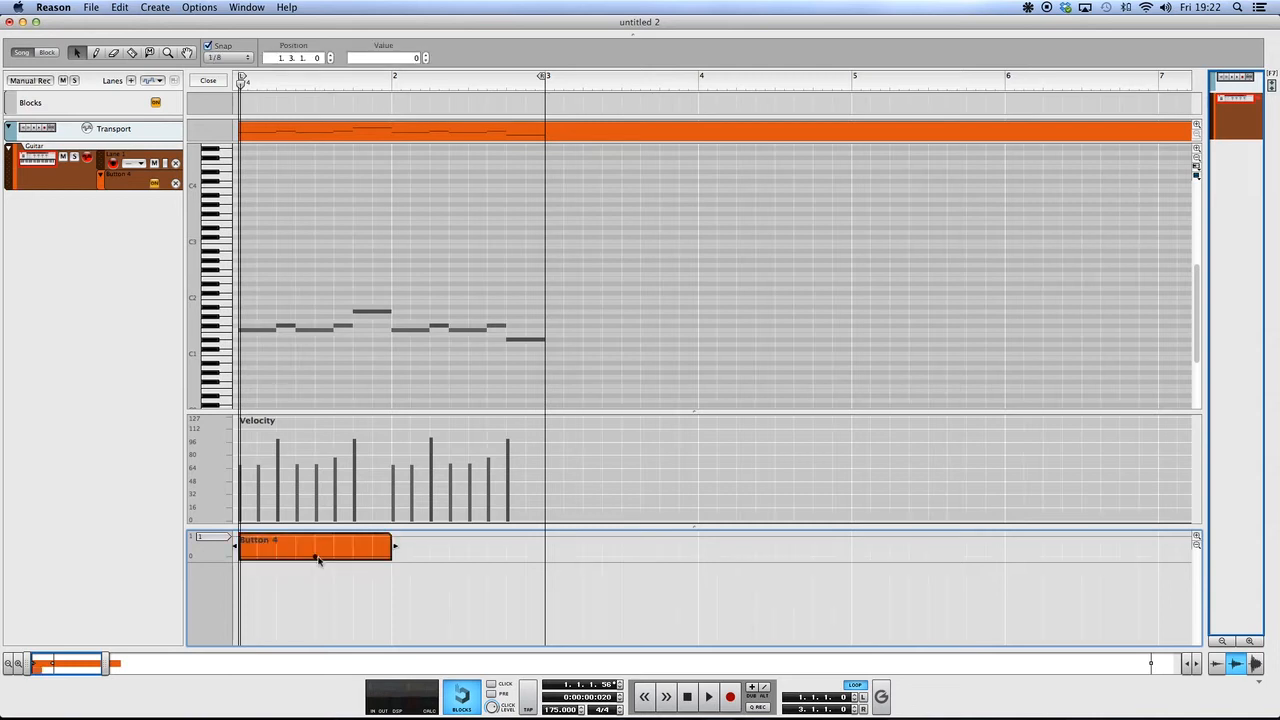
drag(392, 547, 545, 547)
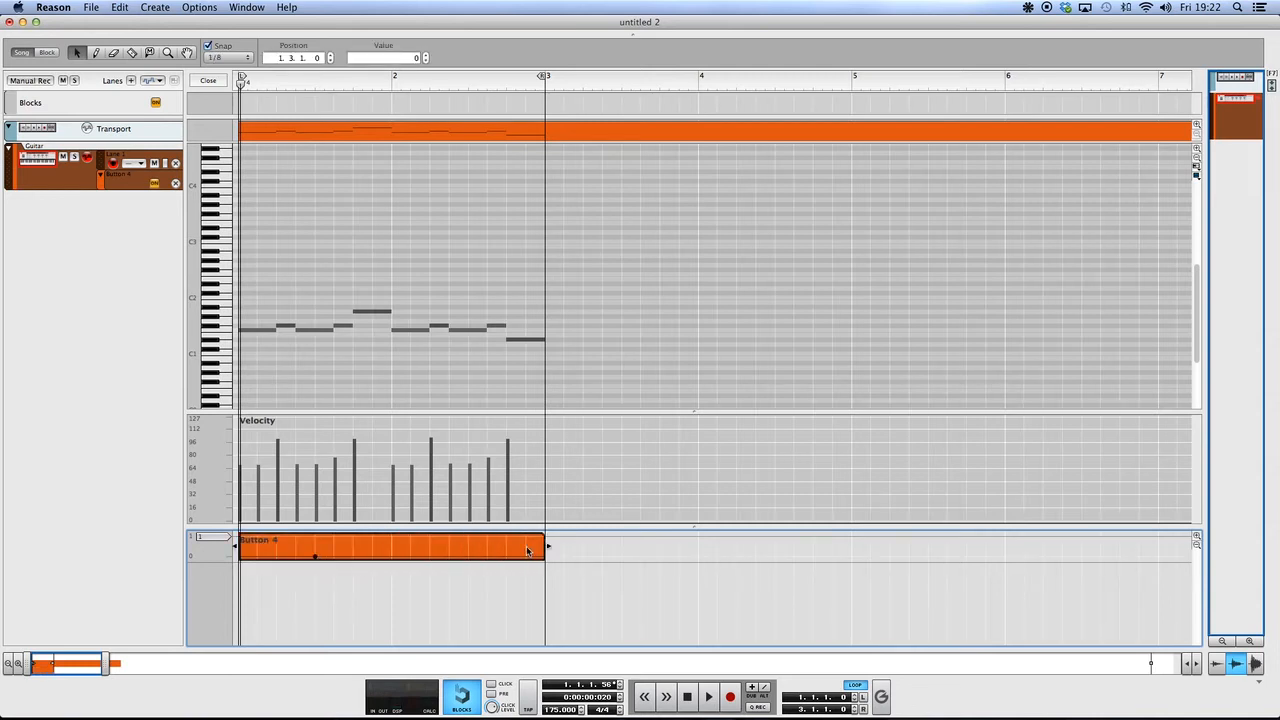
scroll(336, 547, up, 5)
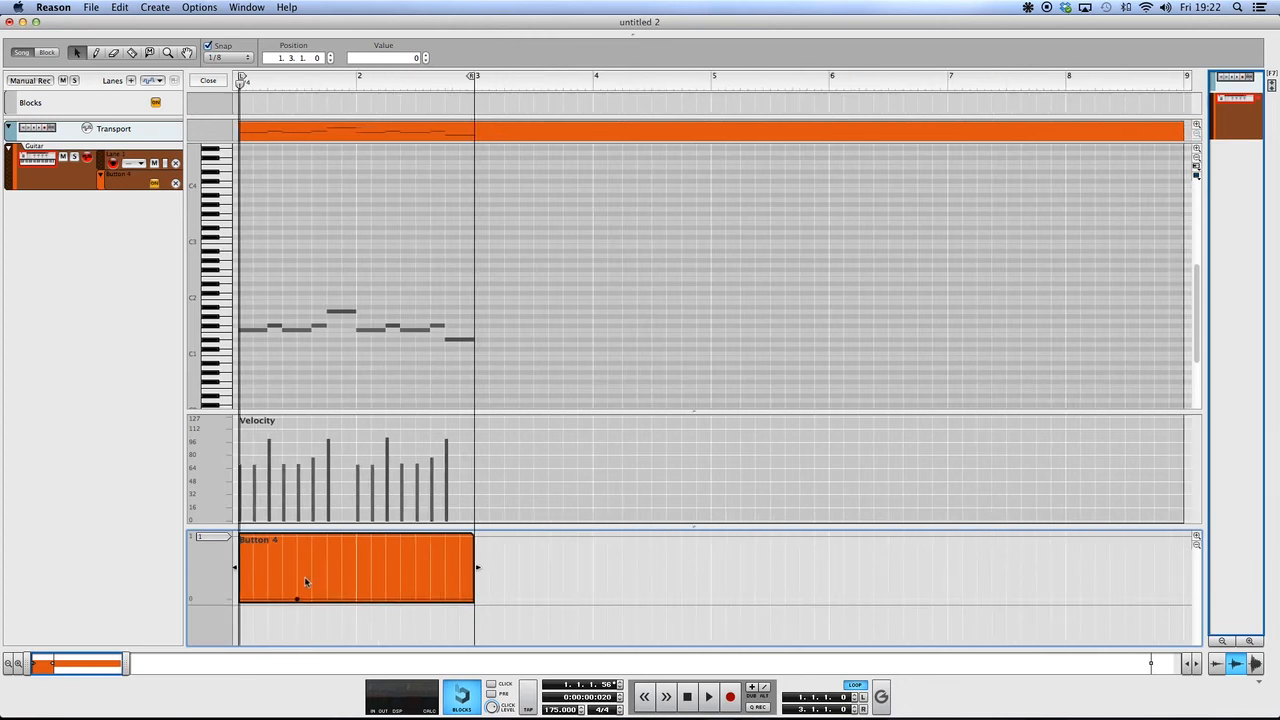
Step: Add eighth-note automation points along the Button 4 clip and raise those at 1.1.3, 2.1.3 and 2.3.1 to 1
drag(296, 600, 236, 607)
drag(265, 596, 358, 597)
drag(254, 600, 254, 545)
click(371, 597)
drag(371, 597, 371, 537)
drag(405, 592, 417, 540)
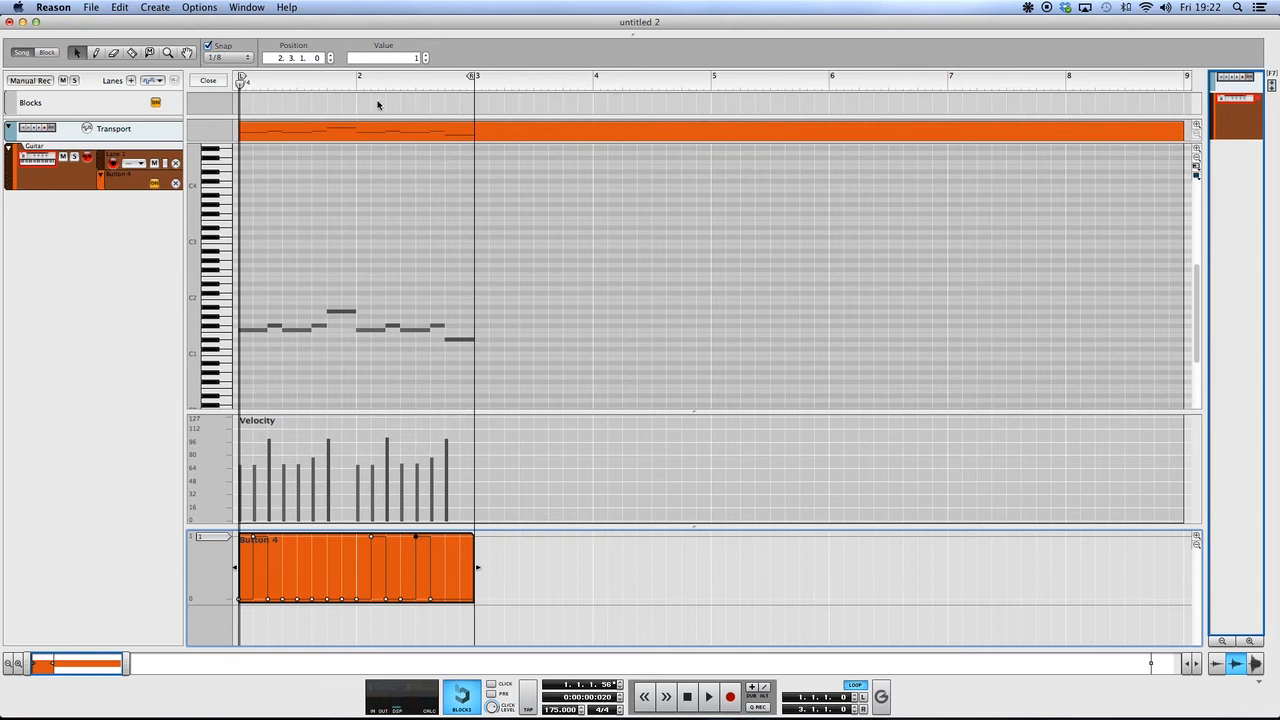
Step: Play the two-bar riff from the start to hear the Power Chord button automation, and stop at the end
drag(323, 83, 224, 106)
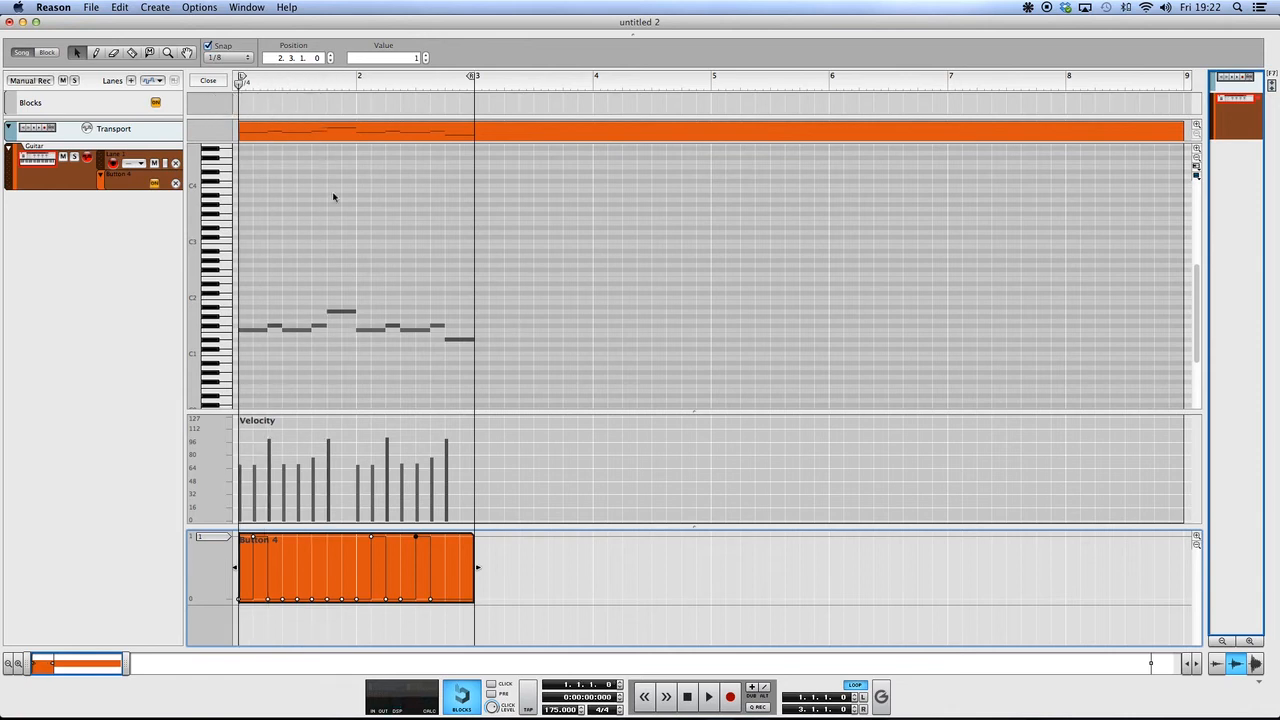
key(space)
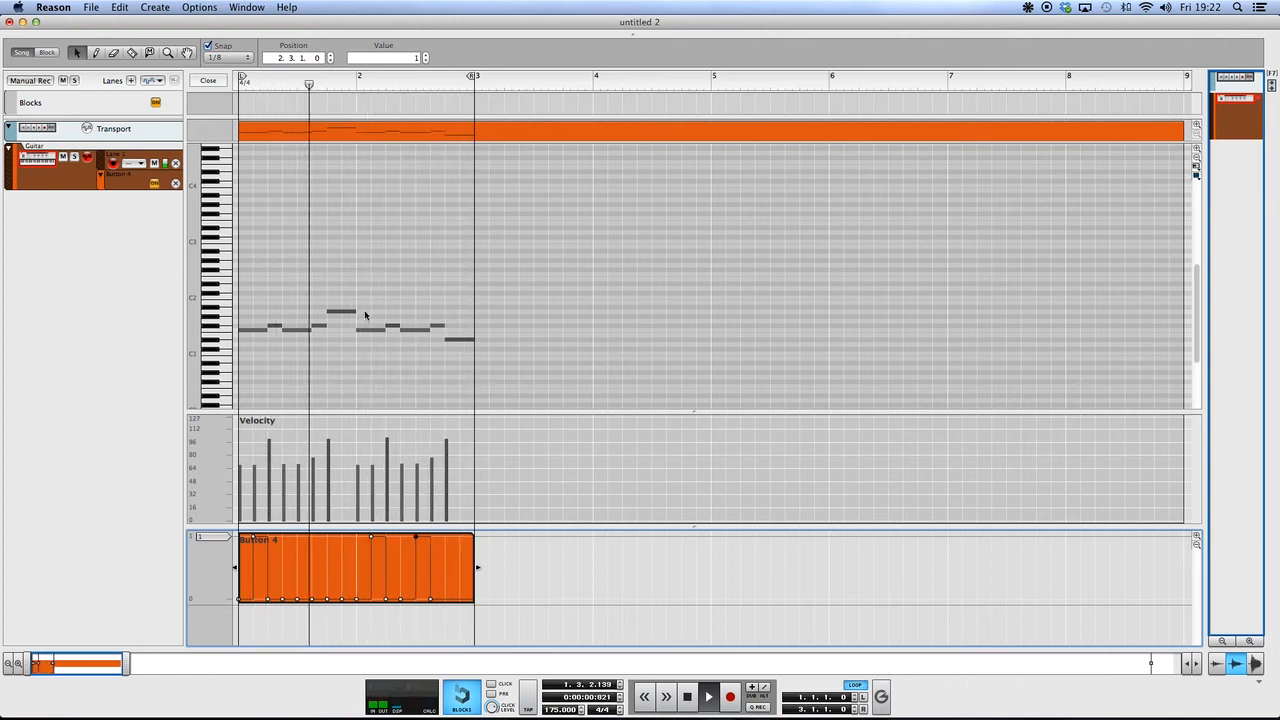
key(space)
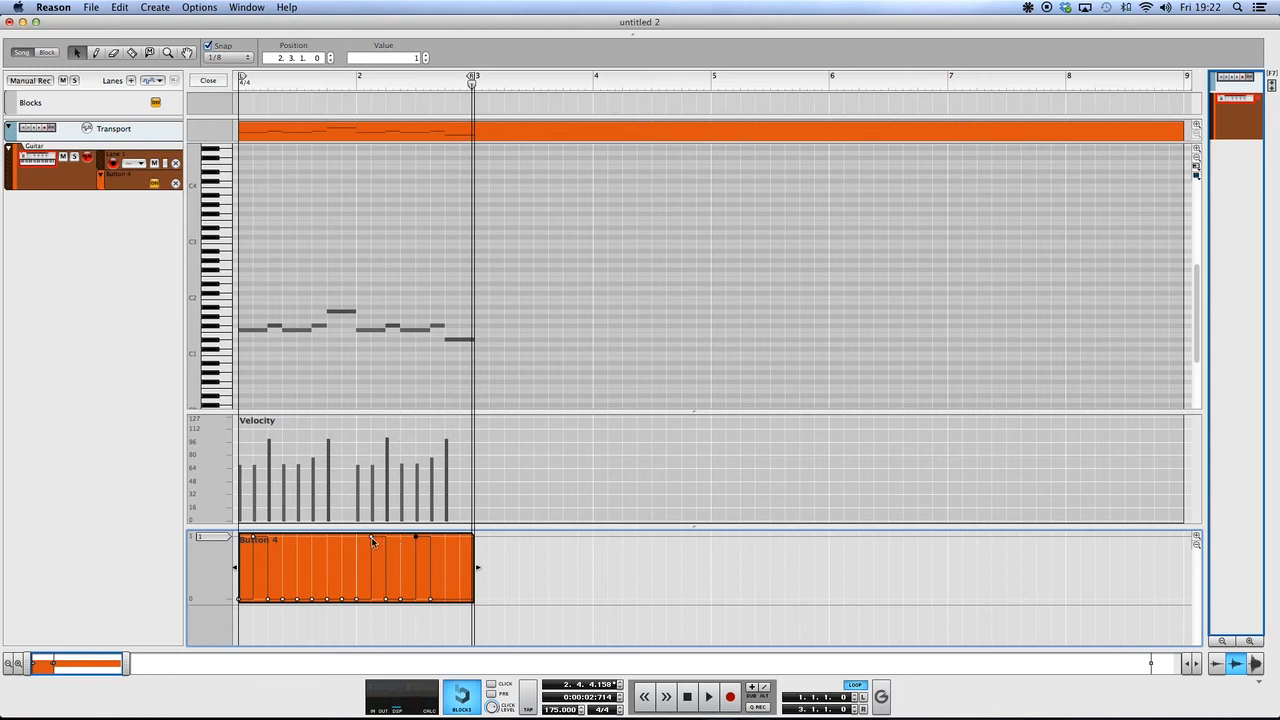
Step: Invert the Button 4 automation by raising all points to 1 and setting those at 2.3.1, 2.1.3 and 1.1.3 to 0
drag(450, 589, 283, 546)
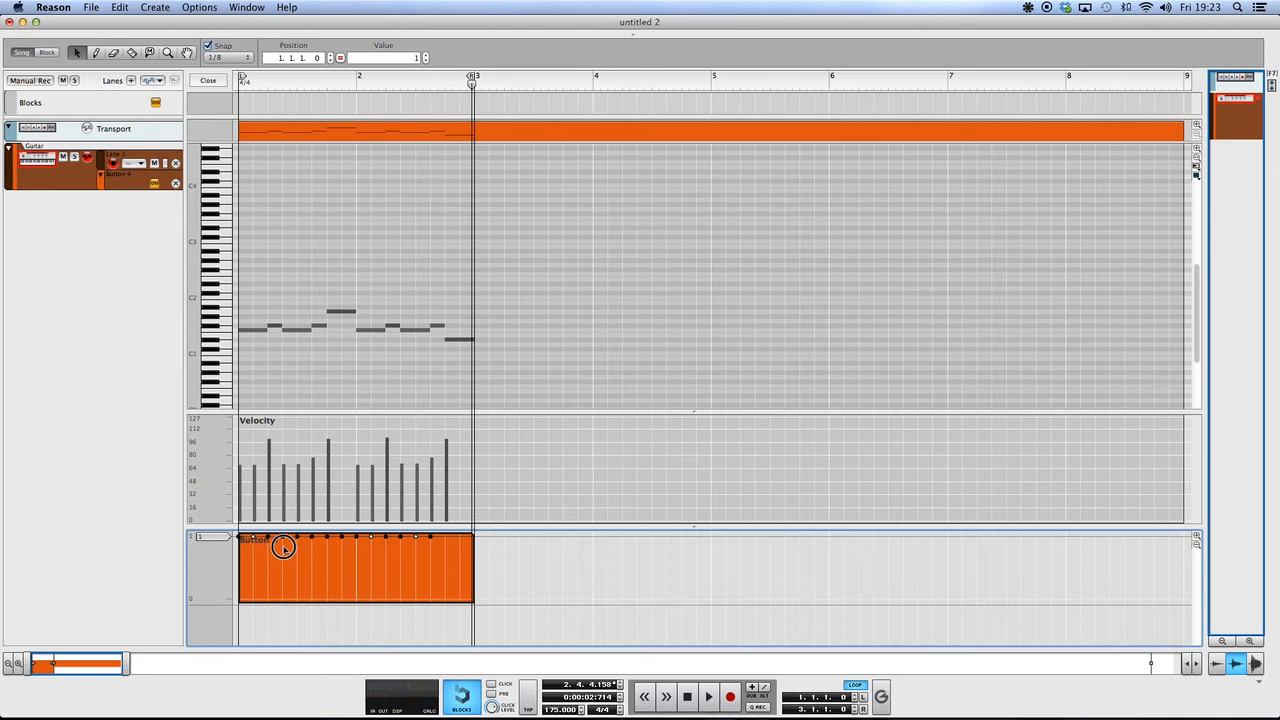
click(418, 543)
drag(418, 543, 415, 600)
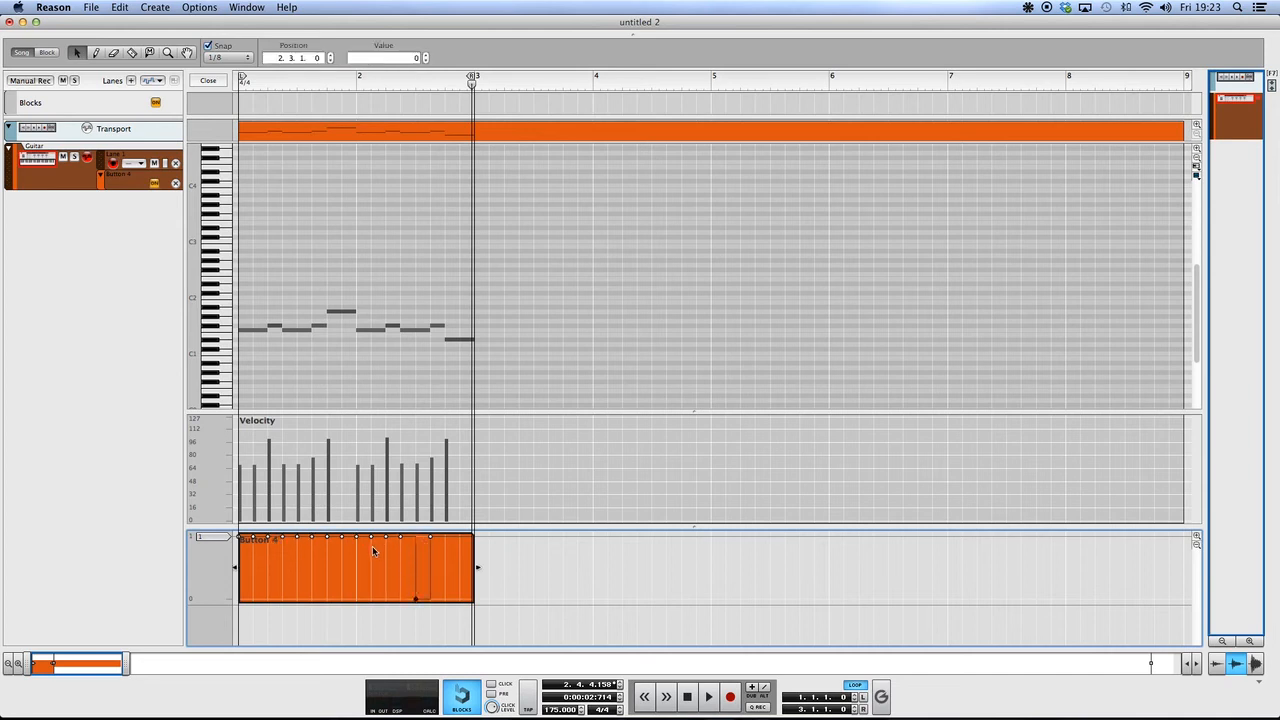
drag(372, 540, 370, 597)
drag(255, 539, 254, 598)
Step: Play the riff with the inverted automation, reopen the guitar note clip and replay the loop from the start
key(space)
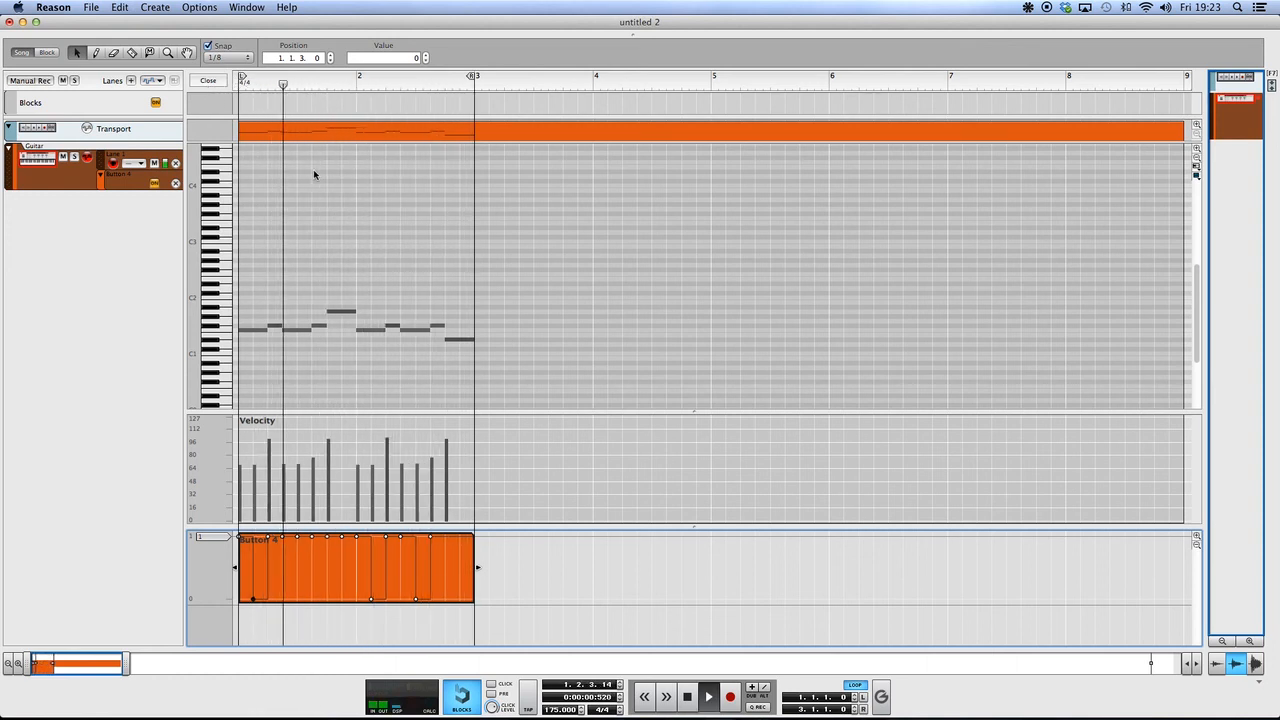
key(space)
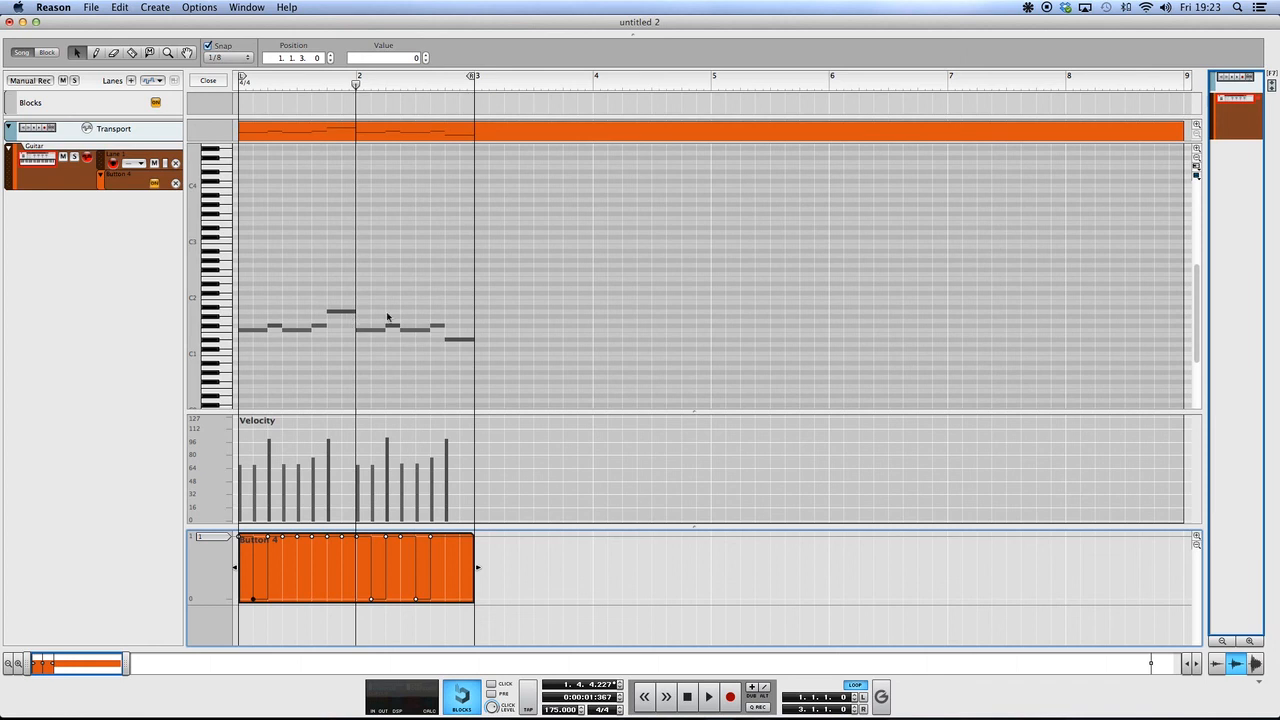
key(super+a)
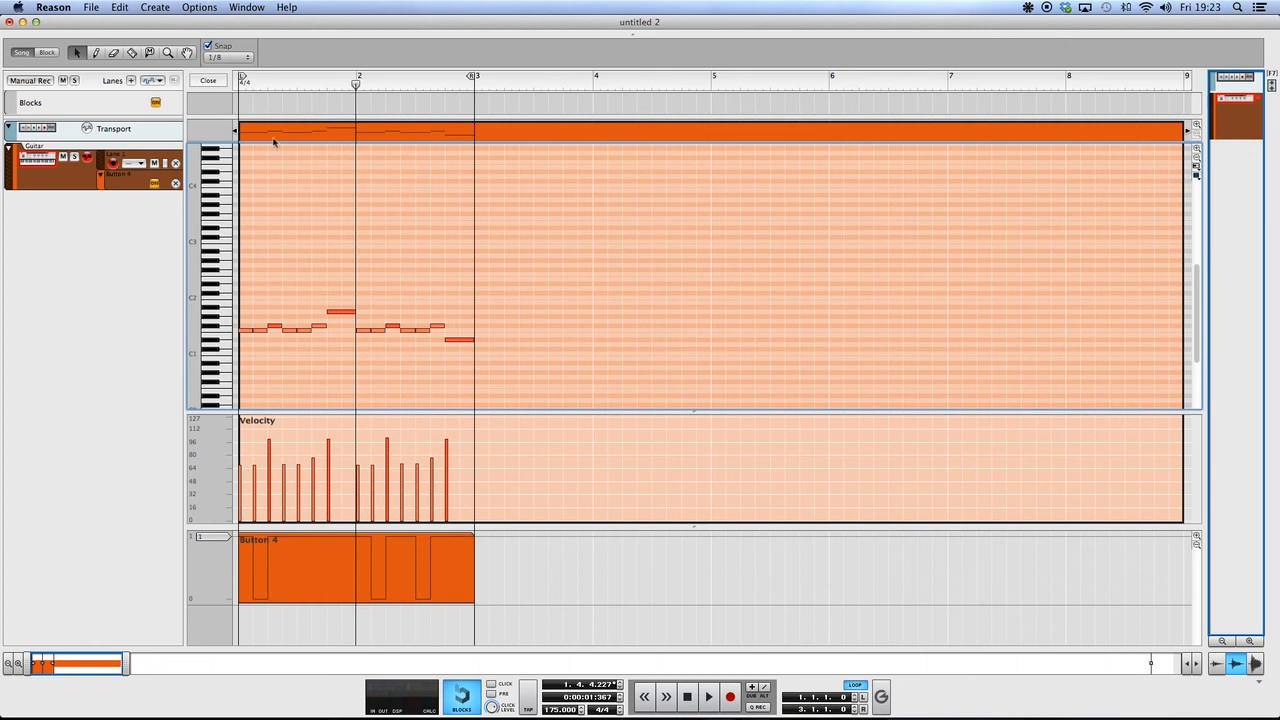
click(236, 82)
key(space)
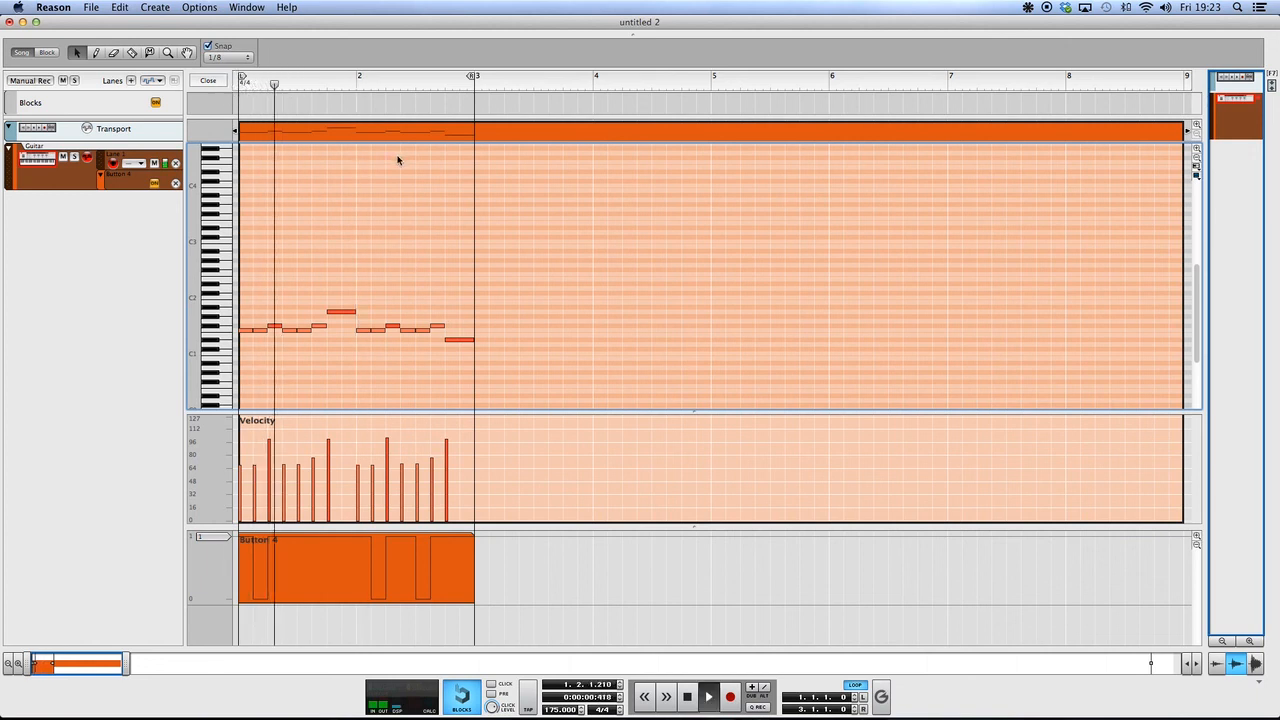